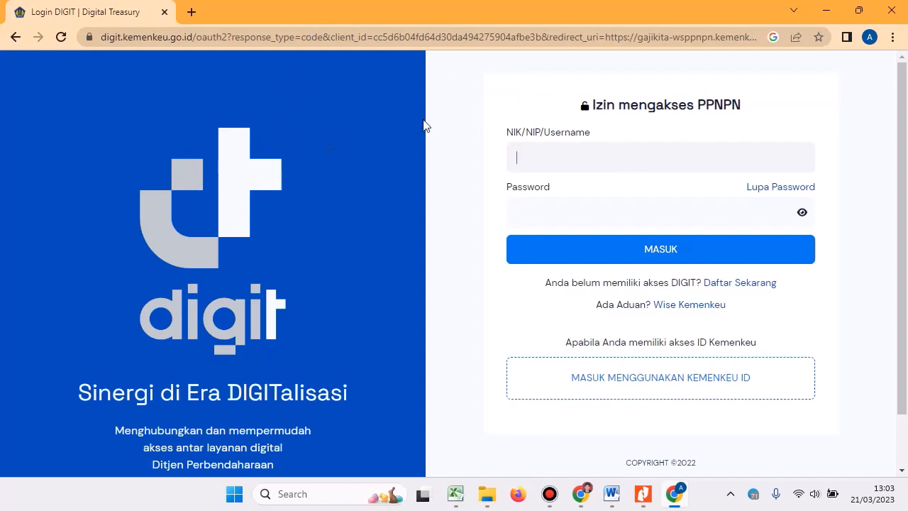
Bring the Aplikasi Gaji PPNPN browser window to the front from the taskbar.
{"action": "left_click", "coordinate": [581, 494]}
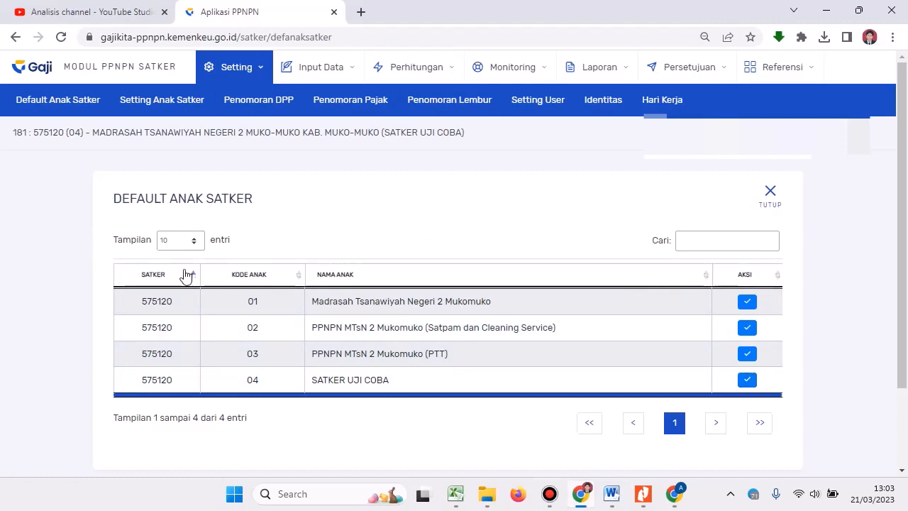
Set row 04, SATKER UJI COBA, as the default anak satker and dismiss the success message.
{"action": "scroll", "coordinate": [517, 323], "scroll_direction": "down", "scroll_amount": 1}
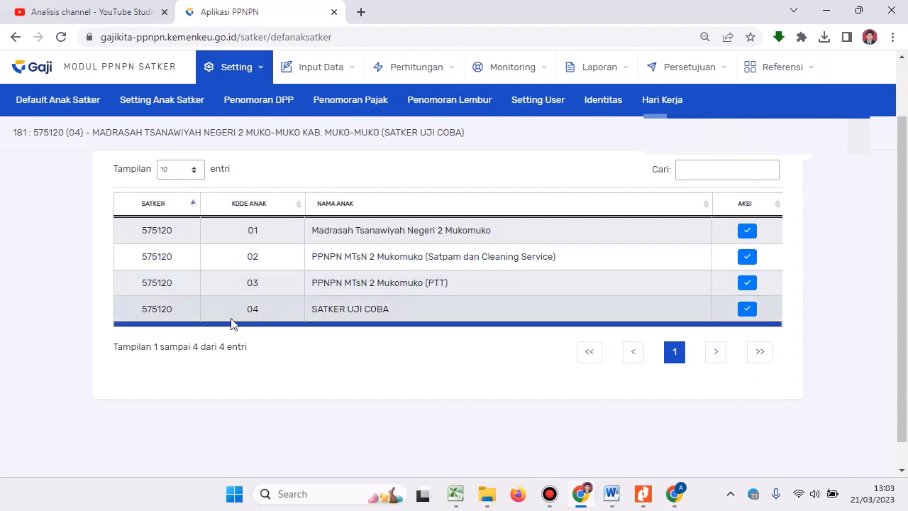
{"action": "scroll", "coordinate": [305, 312], "scroll_direction": "down", "scroll_amount": 1}
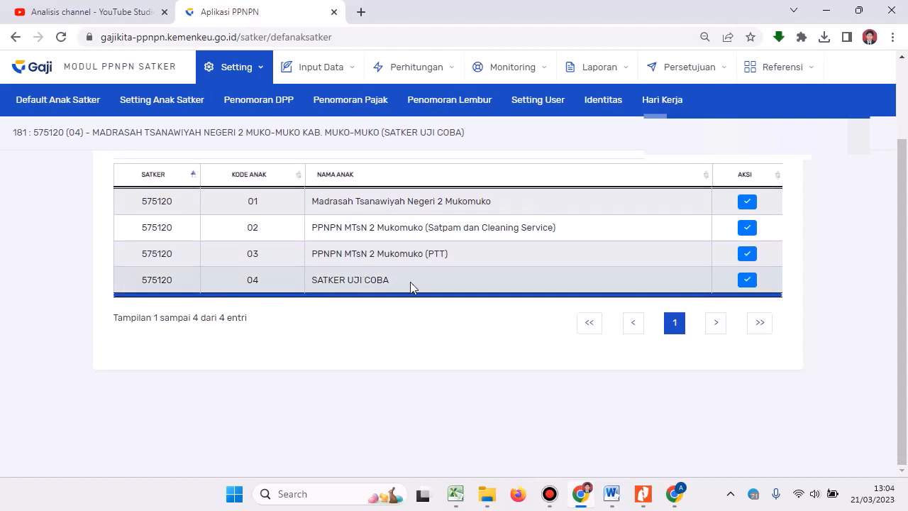
{"action": "left_click", "coordinate": [747, 280]}
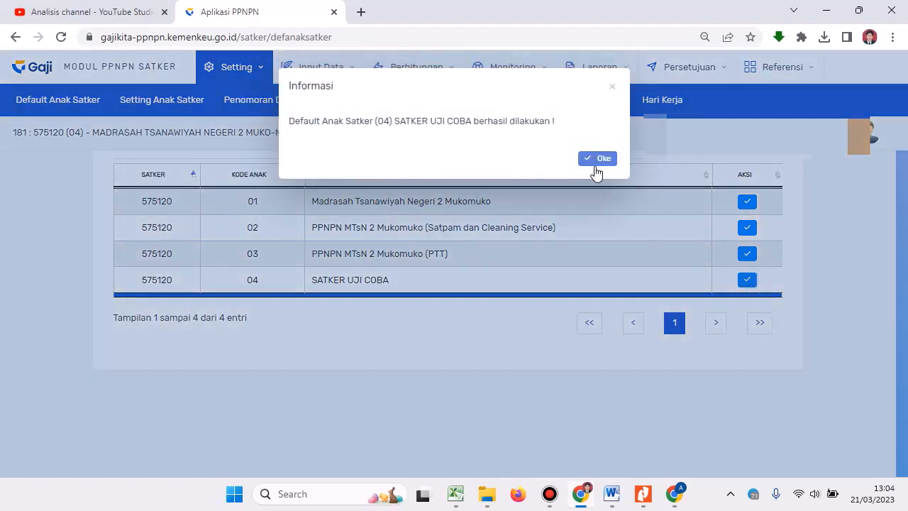
{"action": "left_click", "coordinate": [594, 158]}
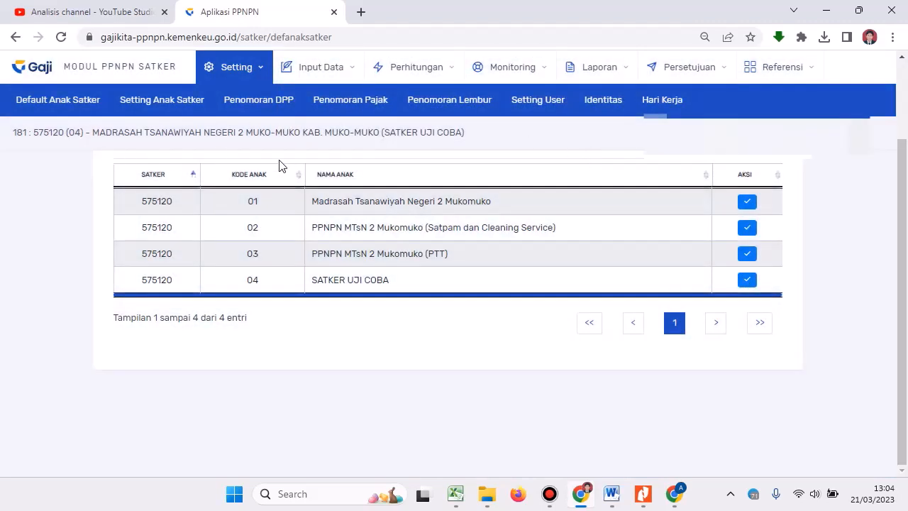
{"action": "scroll", "coordinate": [284, 166], "scroll_direction": "up", "scroll_amount": 1}
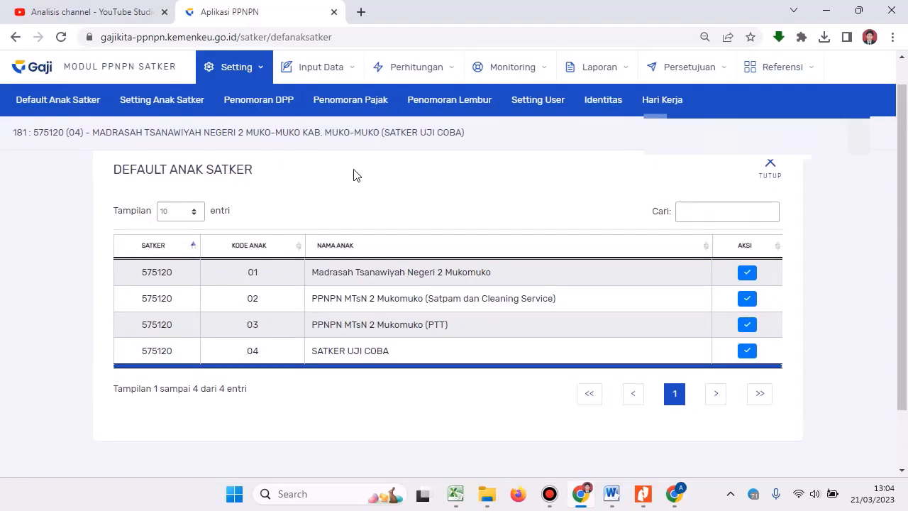
{"action": "left_click", "coordinate": [319, 71]}
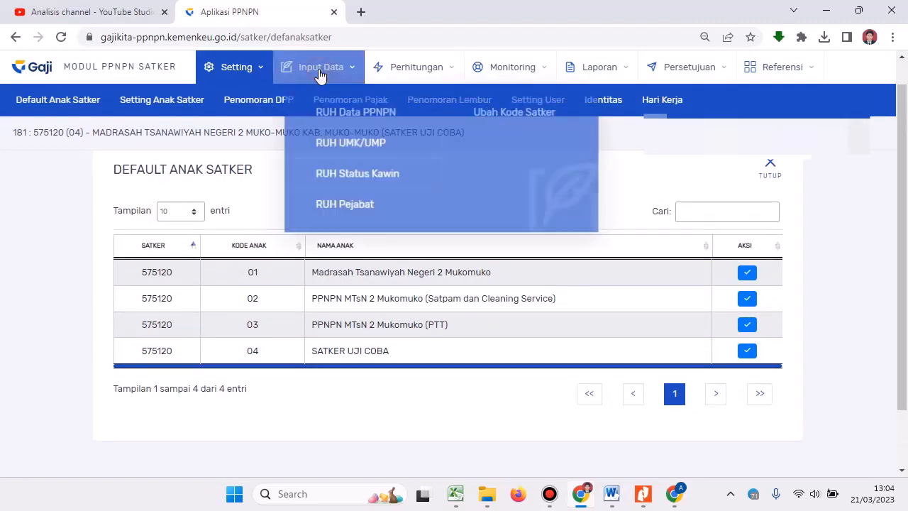
Open the UbahPPNPN form for the employee listed in RUH Data PPNPN.
{"action": "left_click", "coordinate": [339, 113]}
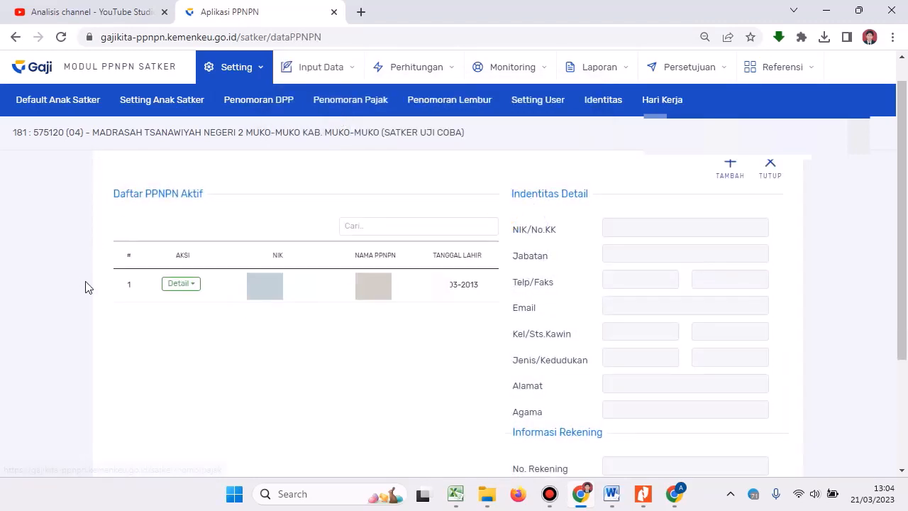
{"action": "left_click", "coordinate": [192, 287]}
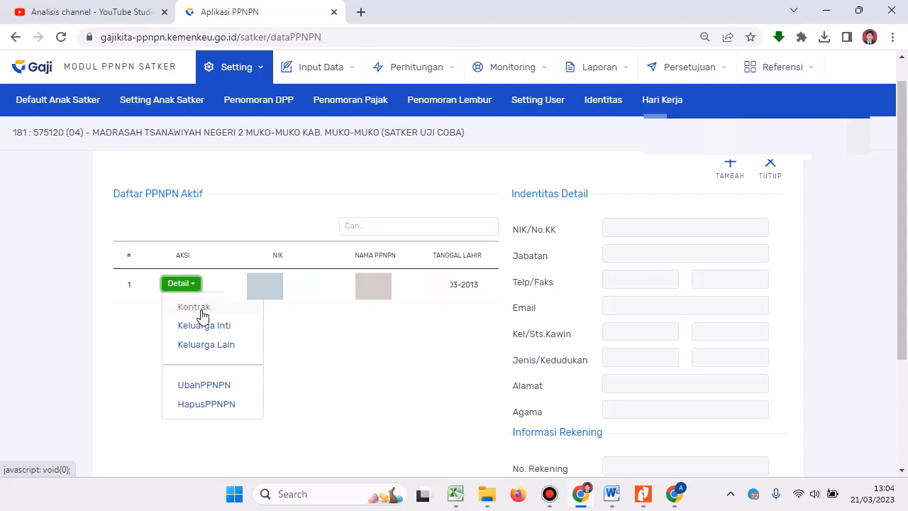
{"action": "left_click", "coordinate": [212, 390]}
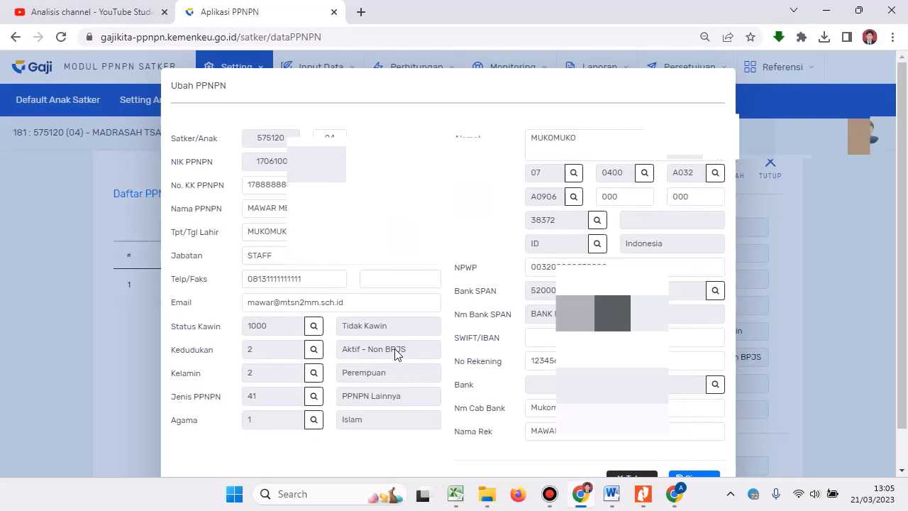
Change the employee's Kedudukan to 1 Aktif - BPJS and save with Simpan.
{"action": "left_click", "coordinate": [314, 350]}
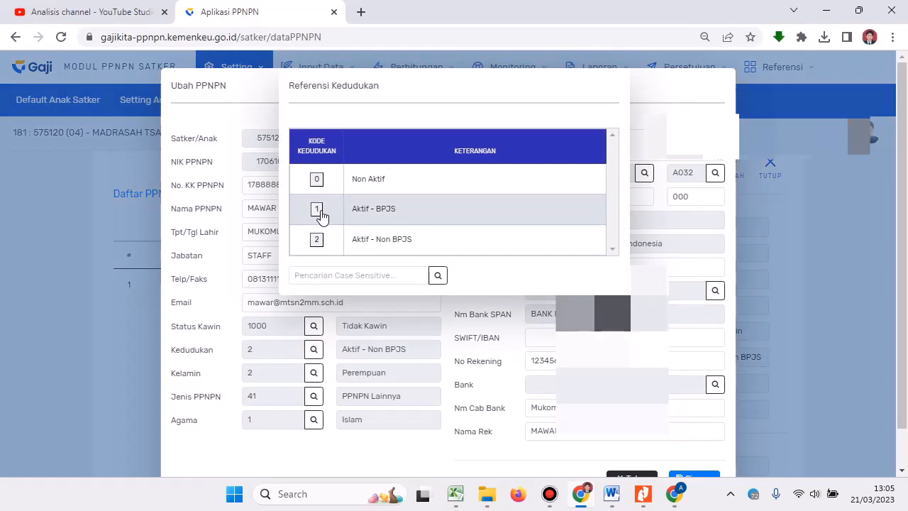
{"action": "left_click", "coordinate": [320, 211]}
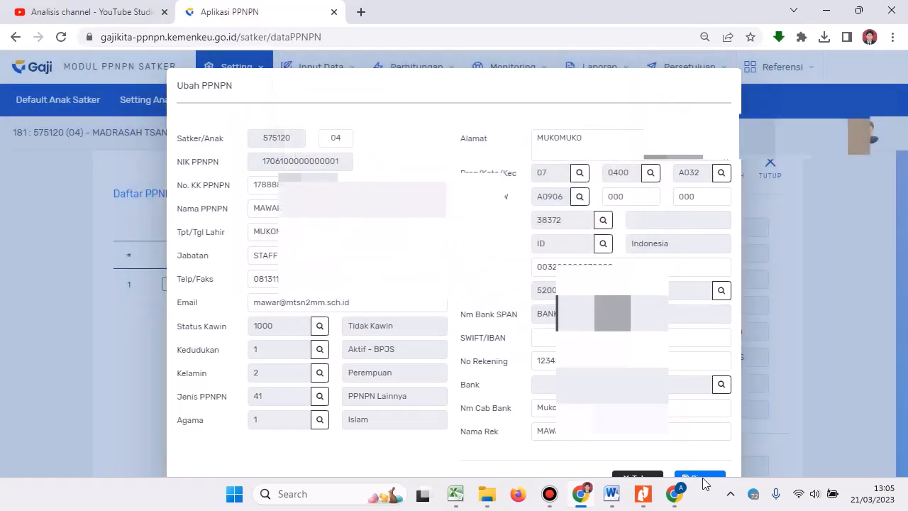
{"action": "left_click", "coordinate": [703, 479]}
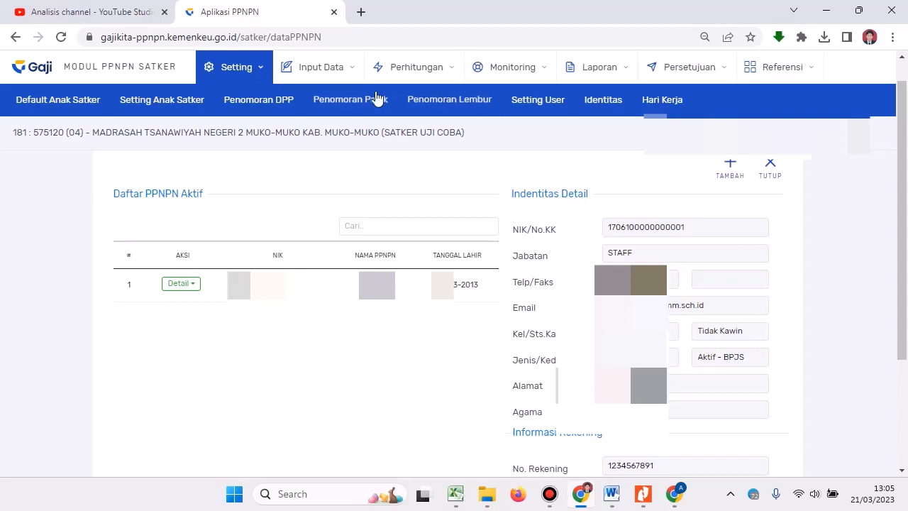
Add a new entry under Perhitungan > Penghasilan dan Potongan Non Aplikasi.
{"action": "left_click", "coordinate": [411, 73]}
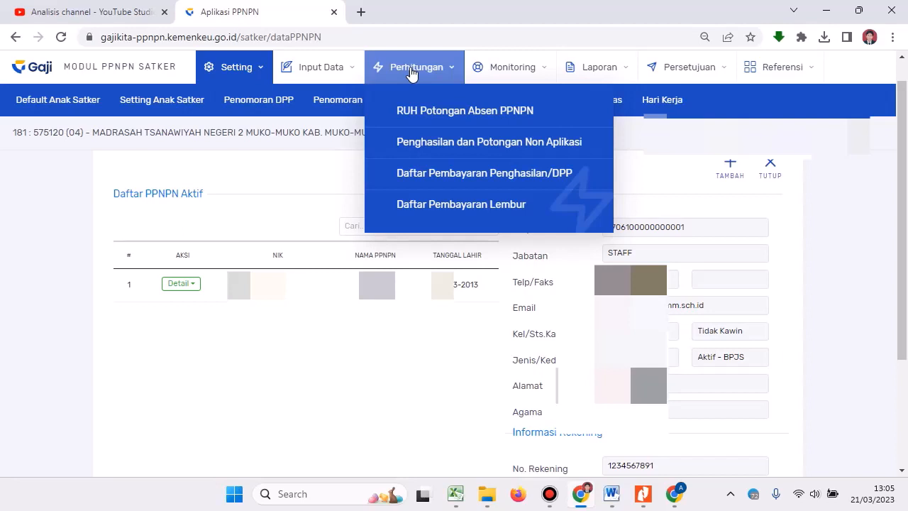
{"action": "left_click", "coordinate": [440, 147]}
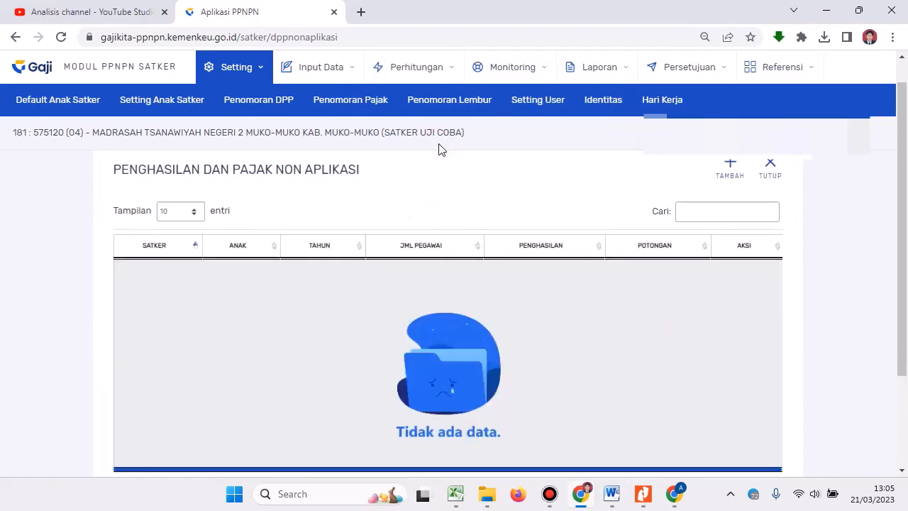
{"action": "left_click", "coordinate": [731, 169]}
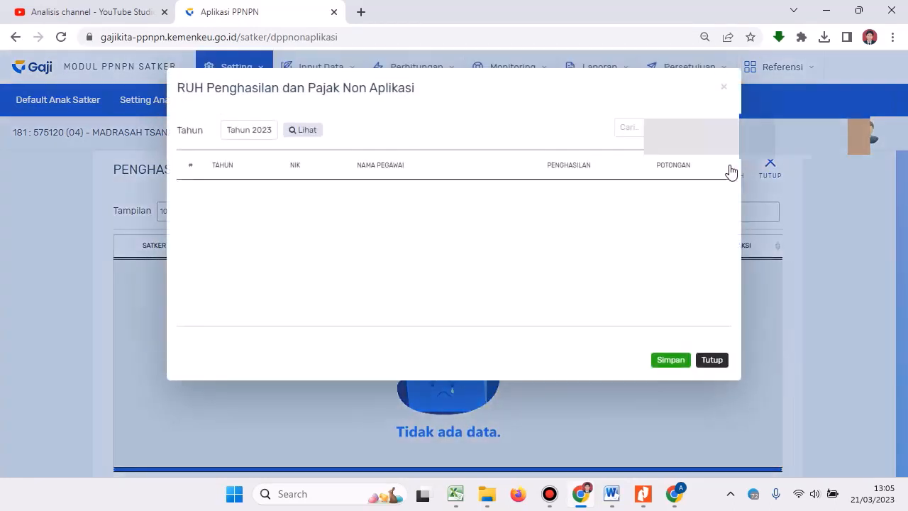
Replace the 2023 Penghasilan value 0 with 1.000.000.
{"action": "left_click", "coordinate": [310, 132]}
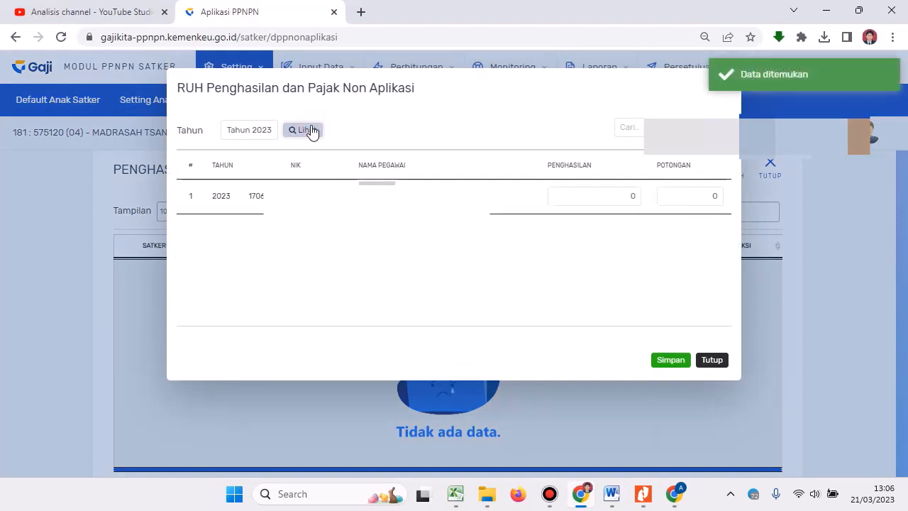
{"action": "left_click", "coordinate": [614, 197]}
{"action": "double_click", "coordinate": [639, 195]}
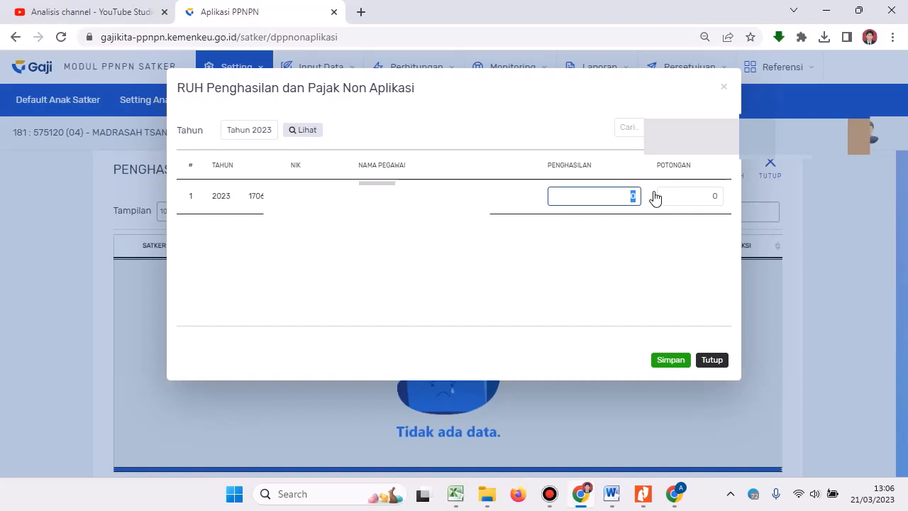
{"action": "type", "text": "1.000.000"}
{"action": "key", "text": "Tab"}
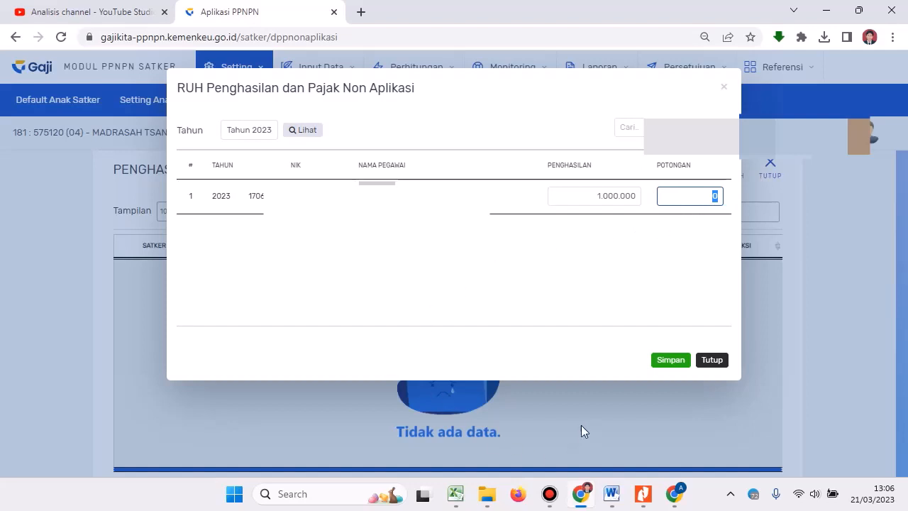
{"action": "left_click", "coordinate": [647, 496]}
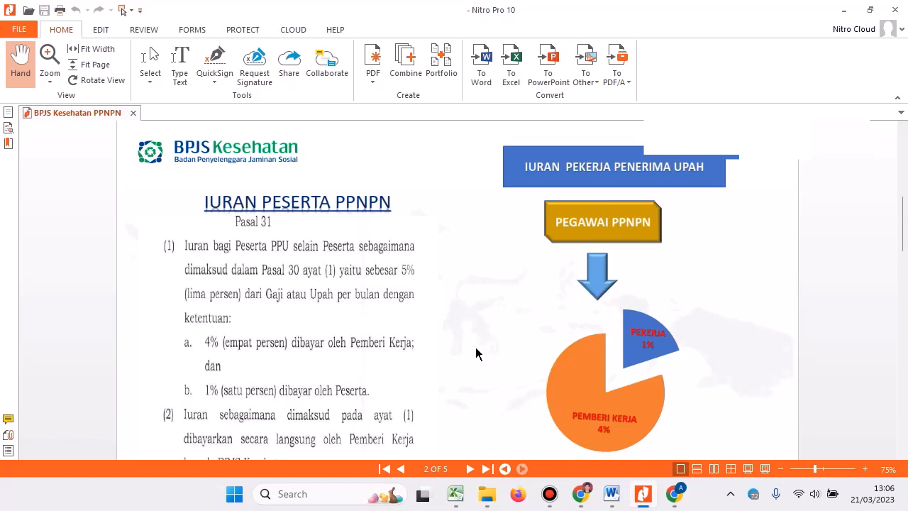
View page 2 of the BPJS Kesehatan PPNPN PDF showing Pasal 31's 4%/1% split.
{"action": "mouse_move", "coordinate": [549, 9]}
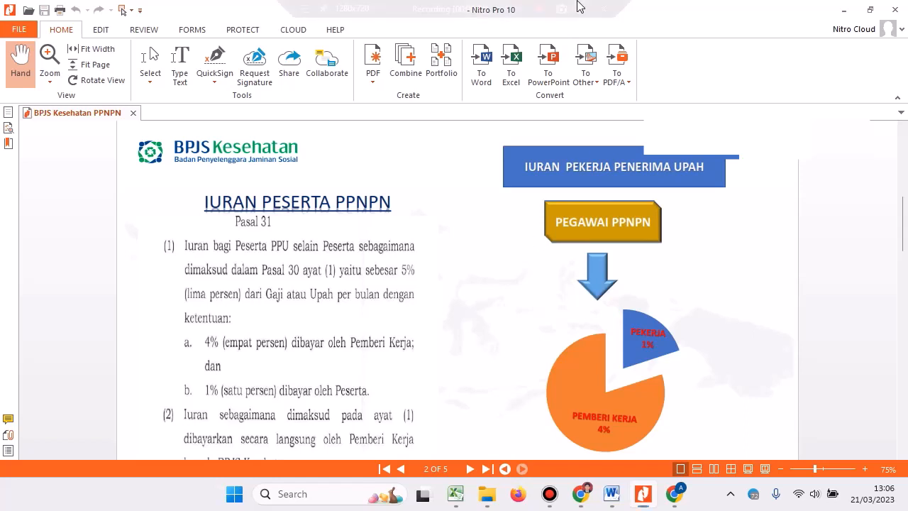
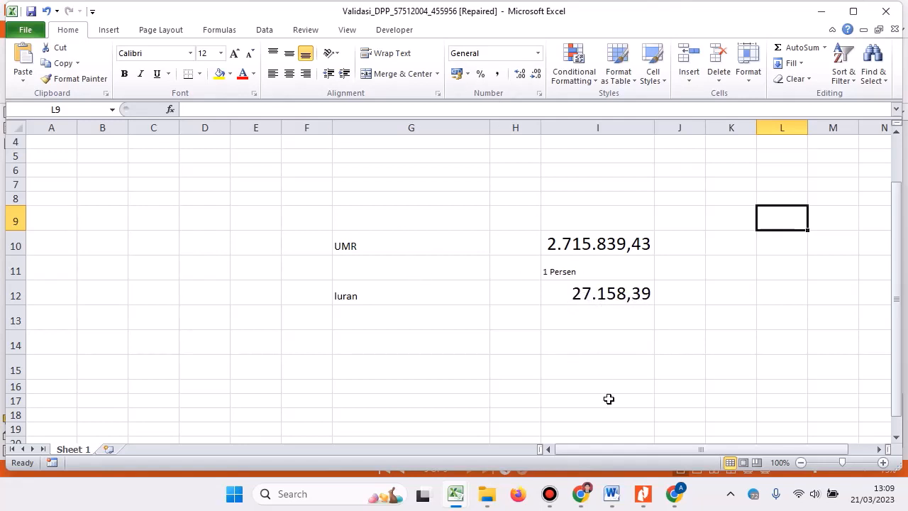
Enter 27.158 as the 2023 Potongan, checked against Excel's Iuran figure, and save the entry.
{"action": "left_click", "coordinate": [581, 494]}
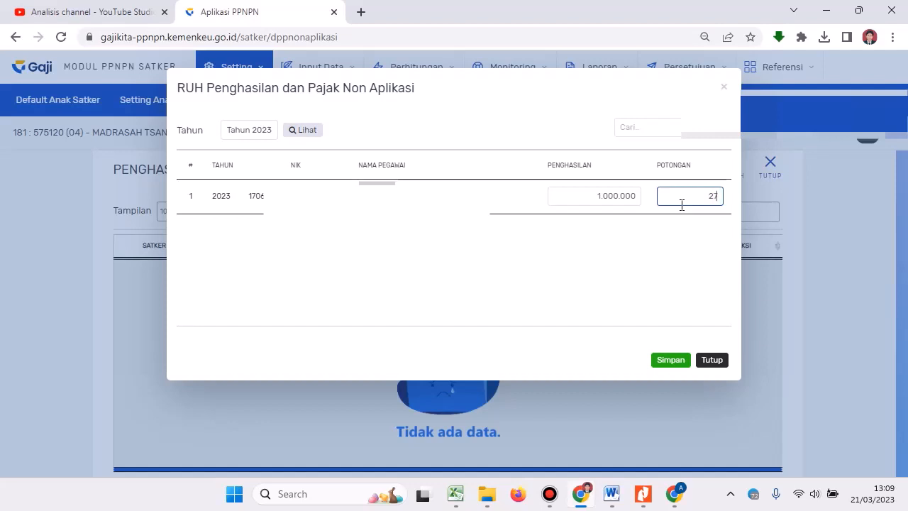
{"action": "type", "text": "158"}
{"action": "left_click", "coordinate": [456, 495]}
{"action": "left_click", "coordinate": [517, 436]}
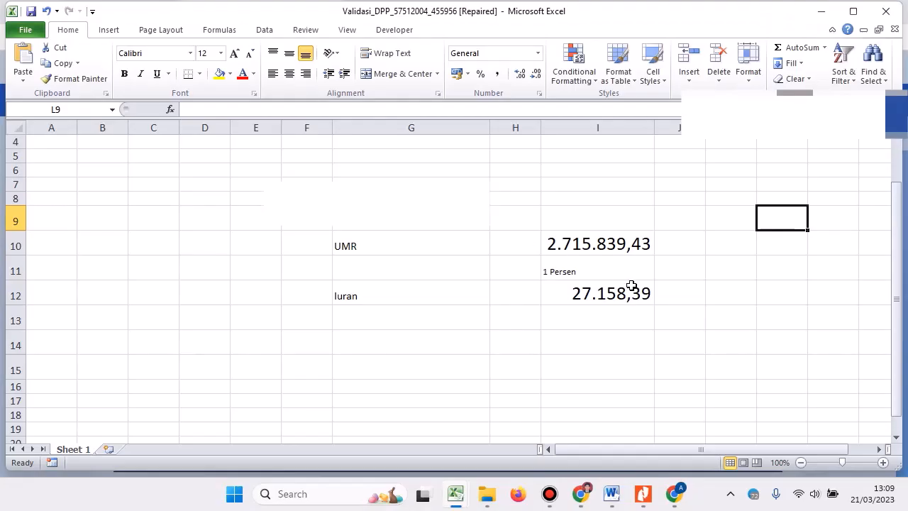
{"action": "mouse_move", "coordinate": [581, 494]}
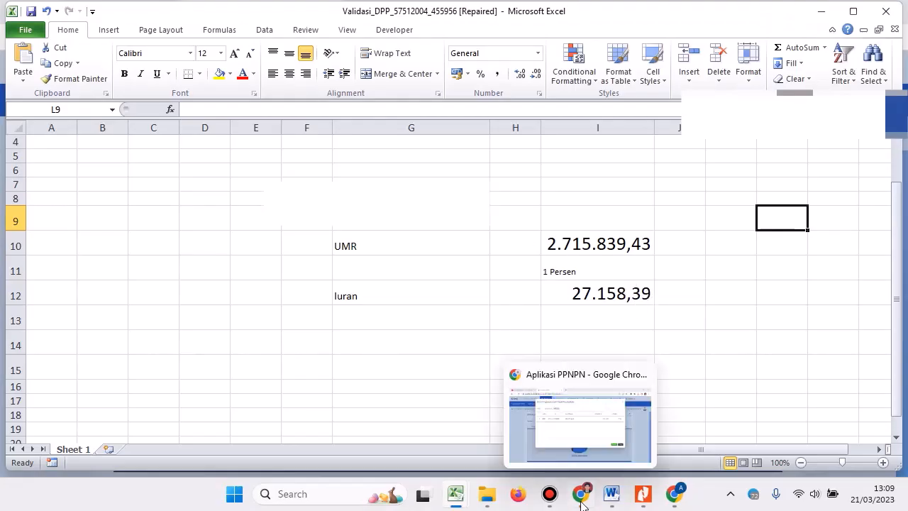
{"action": "left_click", "coordinate": [580, 415]}
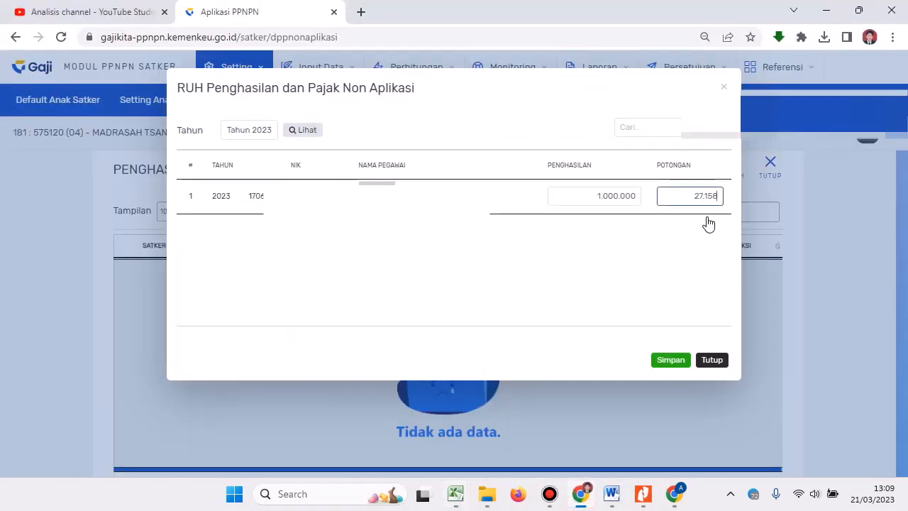
{"action": "left_click", "coordinate": [669, 360]}
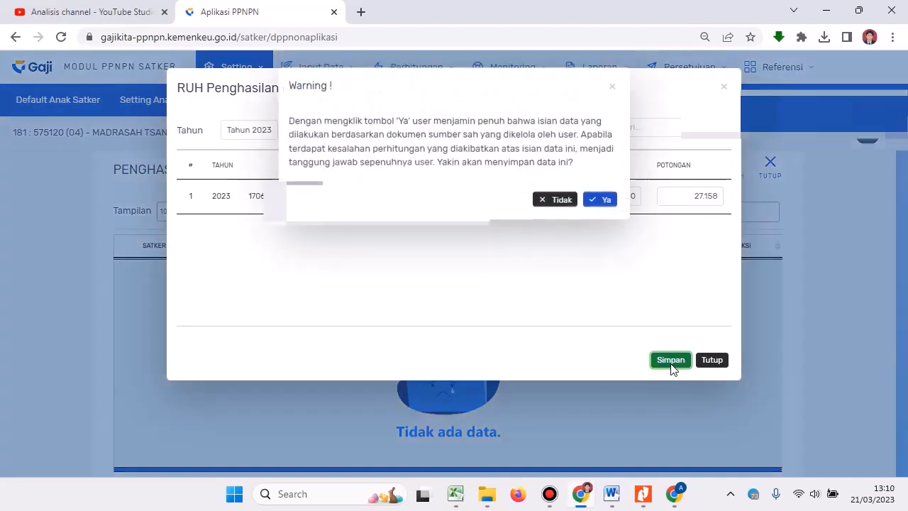
Confirm the warning to save the 1.000.000 income and 27.158 Potongan entry.
{"action": "left_click", "coordinate": [602, 202]}
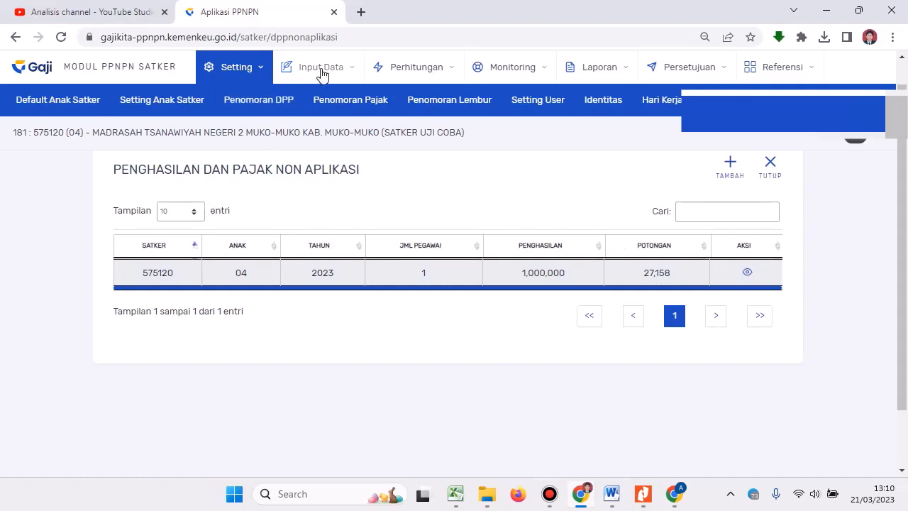
Delete the older March 2023 DPP 455930 from the DPP list.
{"action": "left_click", "coordinate": [402, 71]}
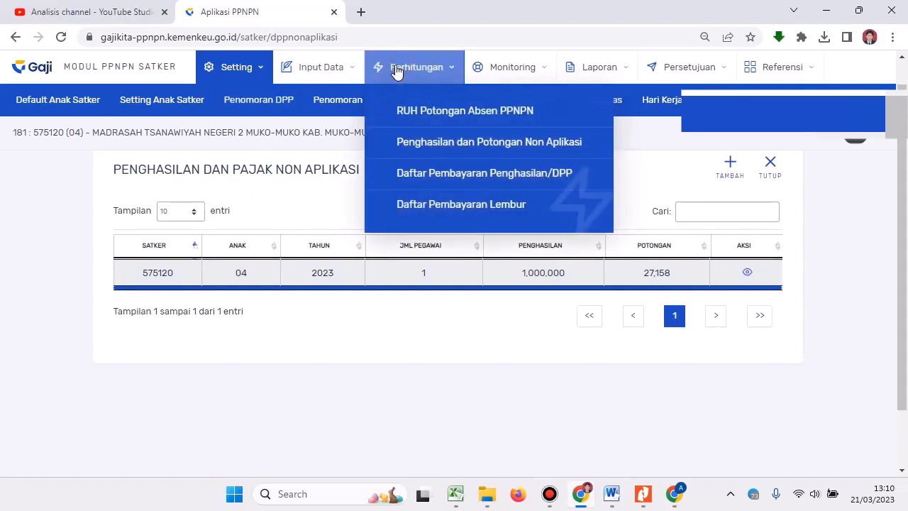
{"action": "left_click", "coordinate": [448, 182]}
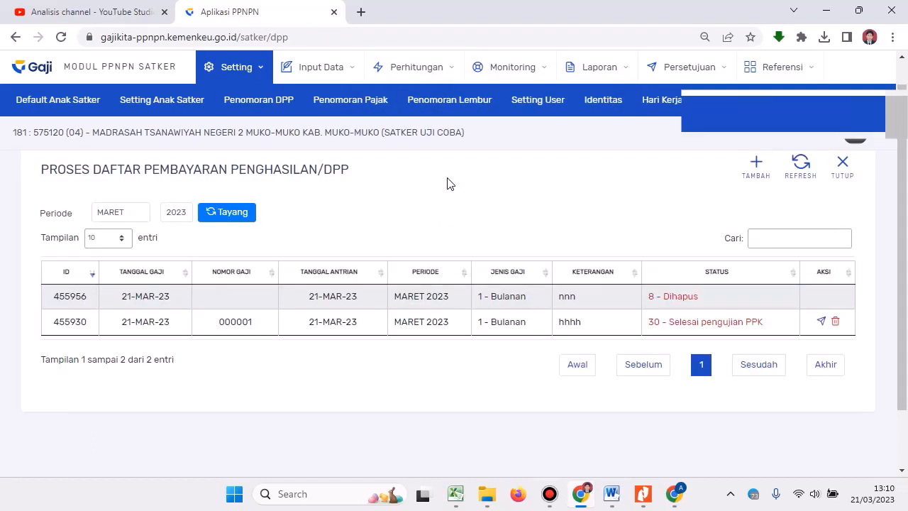
{"action": "left_click", "coordinate": [837, 324]}
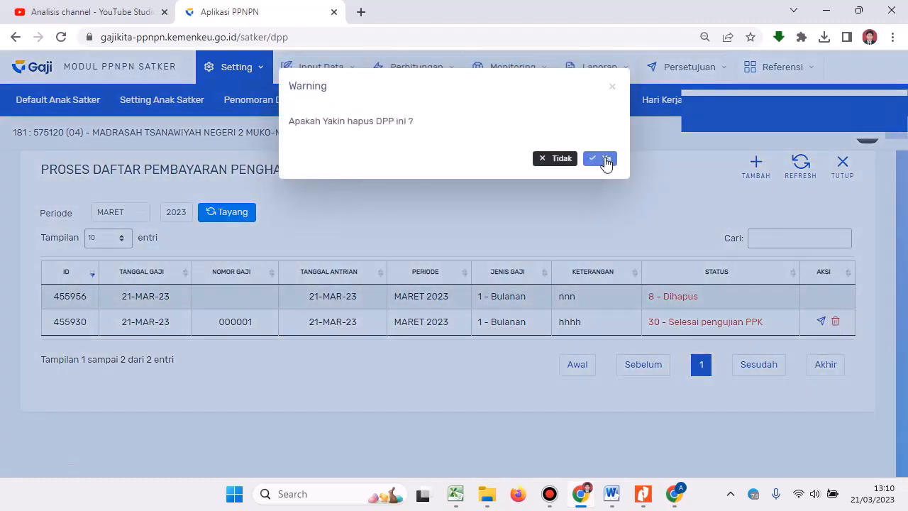
{"action": "left_click", "coordinate": [605, 160]}
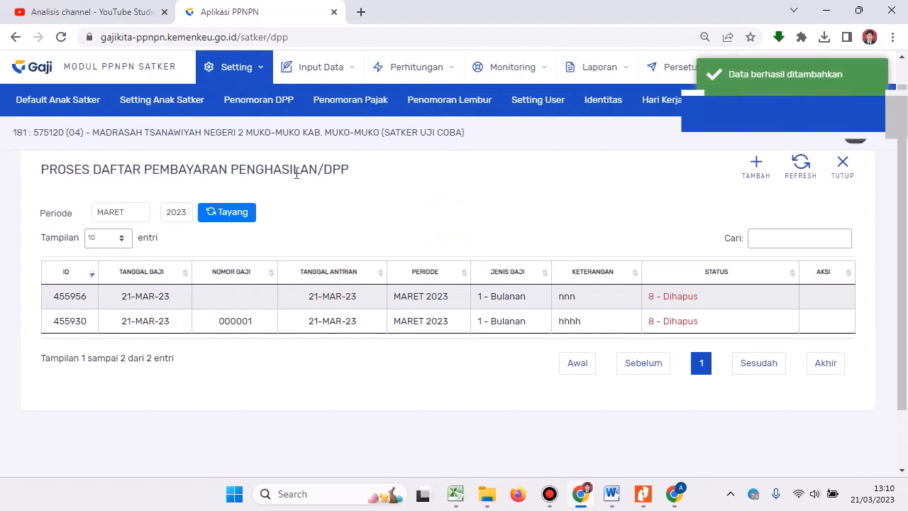
Reload the DPP payment list and start a new DPP record.
{"action": "left_click", "coordinate": [345, 71]}
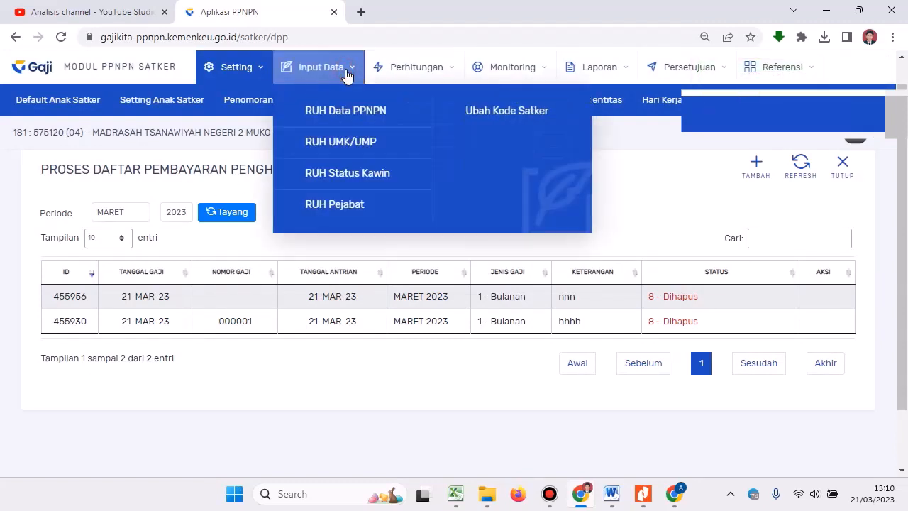
{"action": "left_click", "coordinate": [383, 71]}
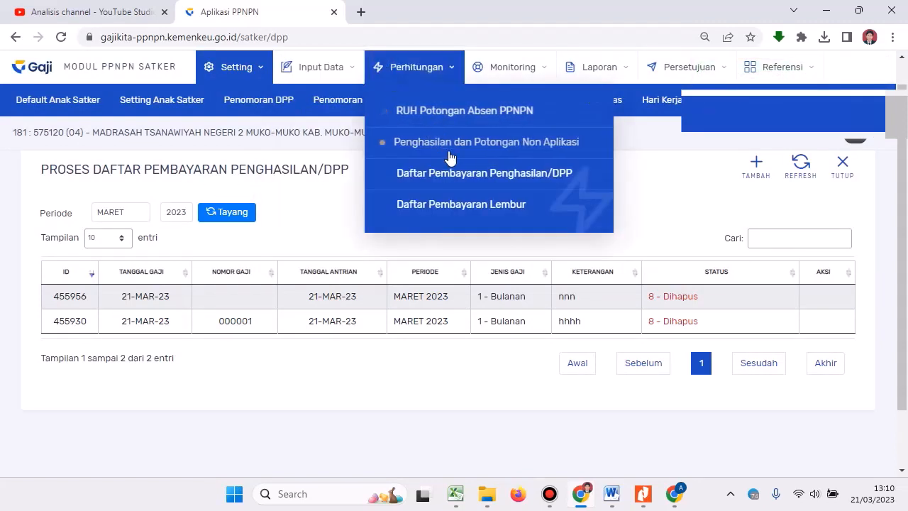
{"action": "left_click", "coordinate": [450, 183]}
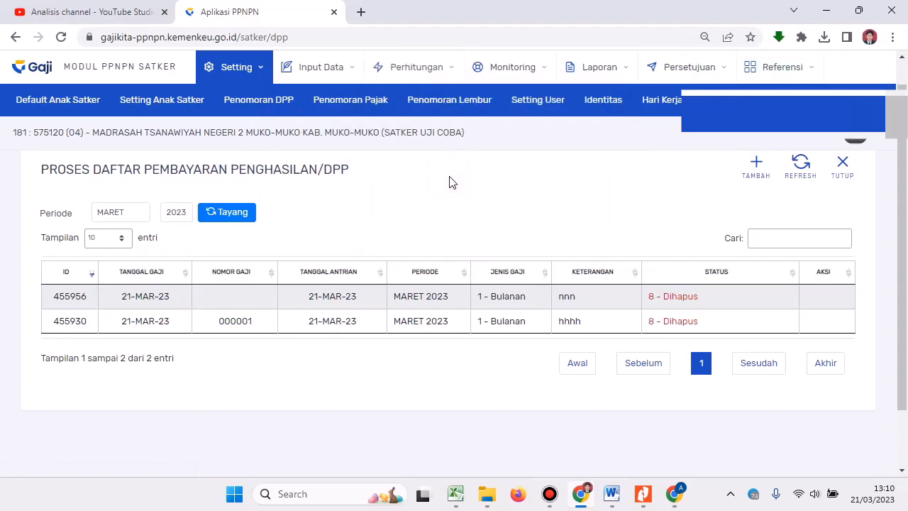
{"action": "left_click", "coordinate": [752, 170]}
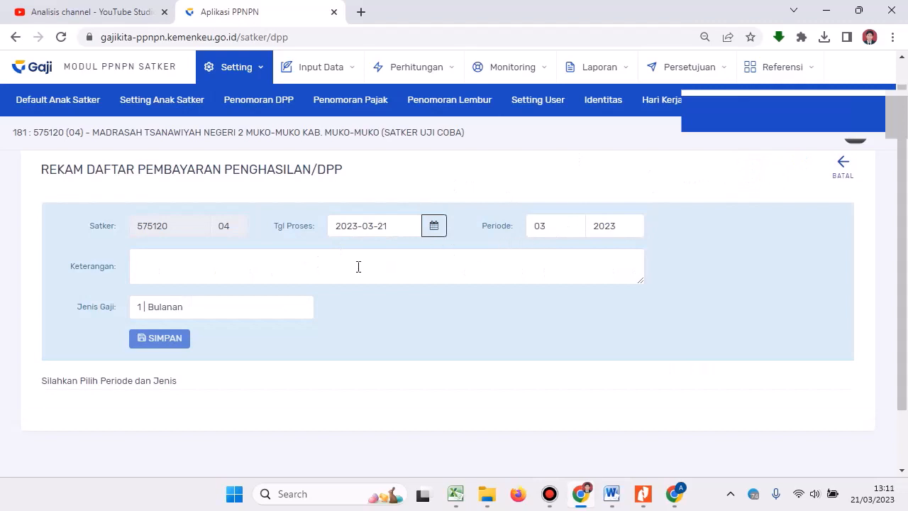
Save the new DPP with the description 'PEMBAYARAN PPNPN MARET 2023'.
{"action": "left_click", "coordinate": [313, 277]}
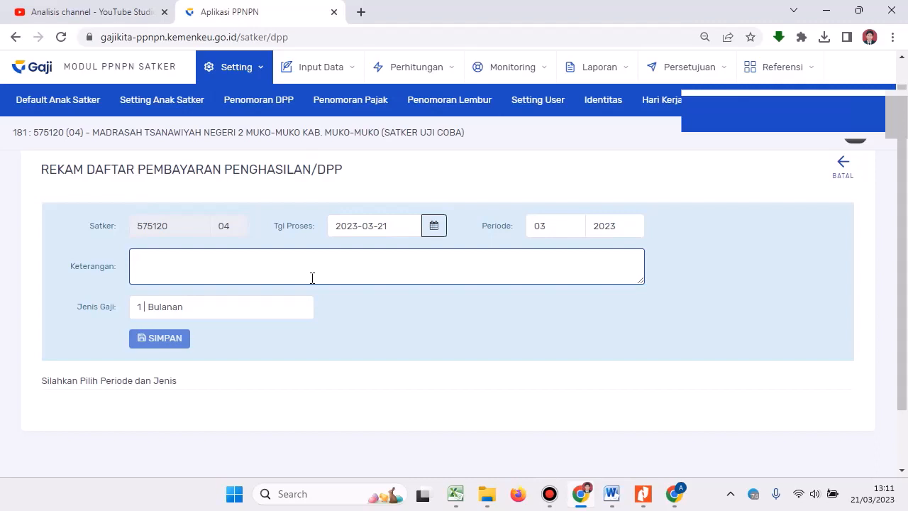
{"action": "type", "text": "PEMBA"}
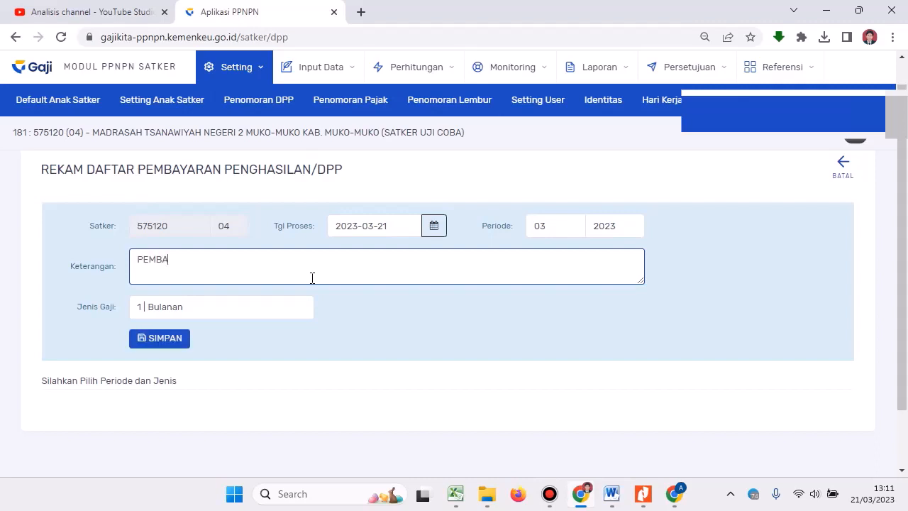
{"action": "type", "text": "YARAN PPNPN MARET 2023"}
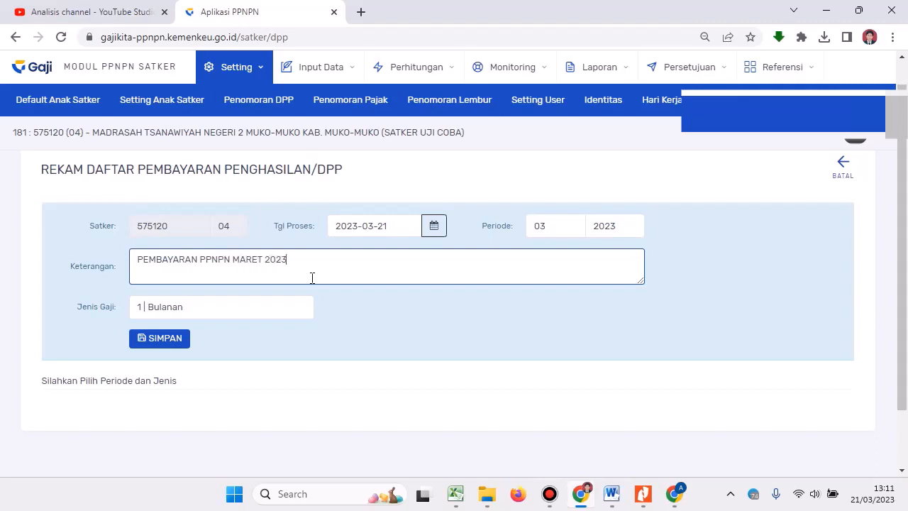
{"action": "left_click", "coordinate": [168, 342]}
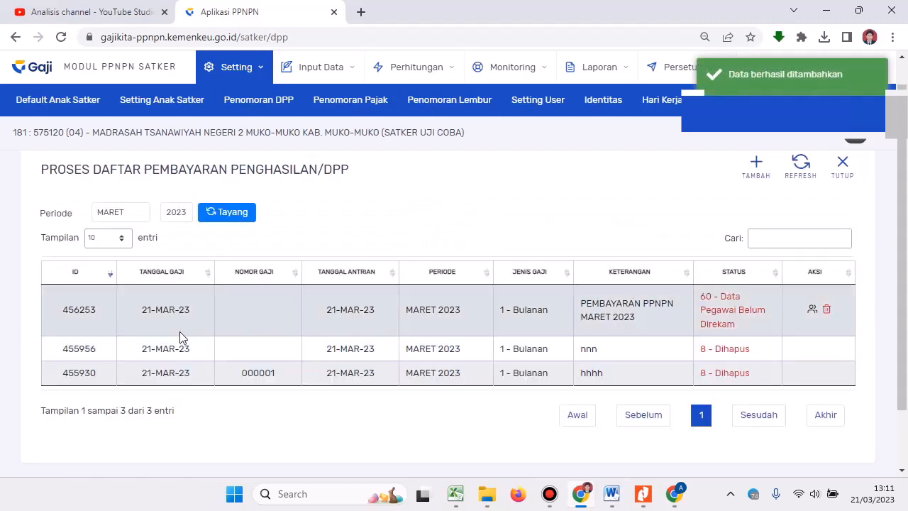
Attach the employee to the new March 2023 DPP and save the selection.
{"action": "left_click", "coordinate": [811, 310]}
{"action": "left_click", "coordinate": [644, 200]}
{"action": "left_click", "coordinate": [702, 286]}
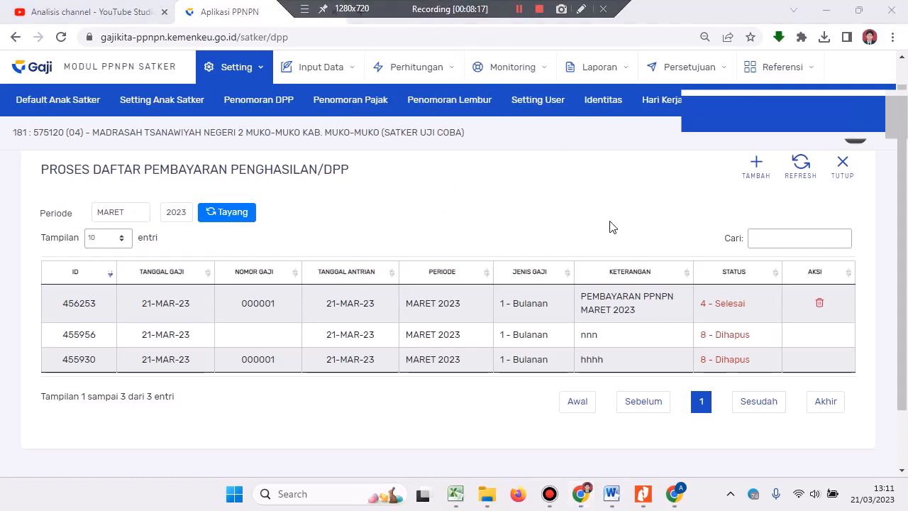
{"action": "left_click", "coordinate": [867, 141]}
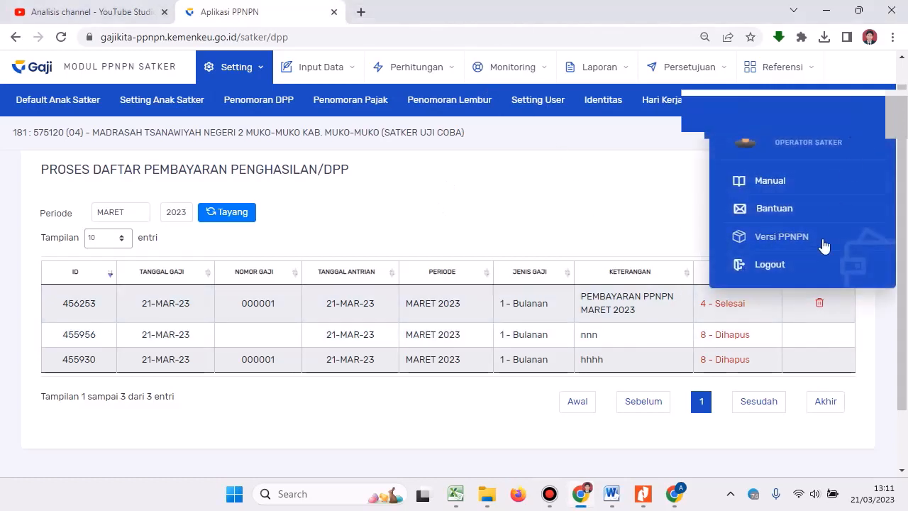
Sign out and log back in via DIGIT with a different saved username.
{"action": "left_click", "coordinate": [776, 267]}
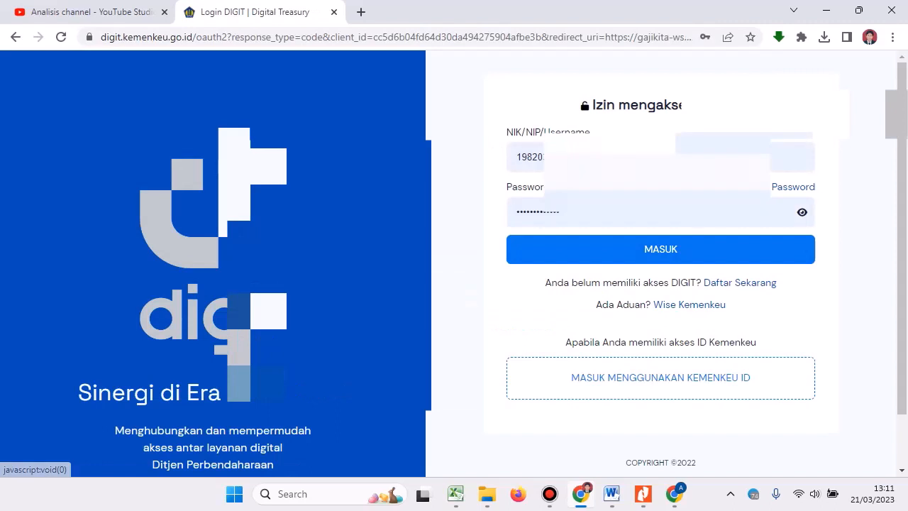
{"action": "left_click_drag", "start_coordinate": [674, 162], "coordinate": [511, 167]}
{"action": "key", "text": "BackSpace"}
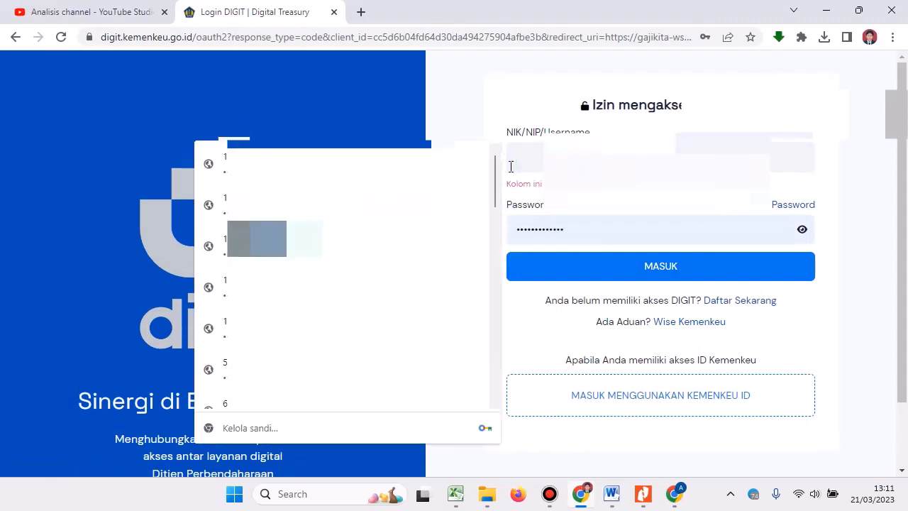
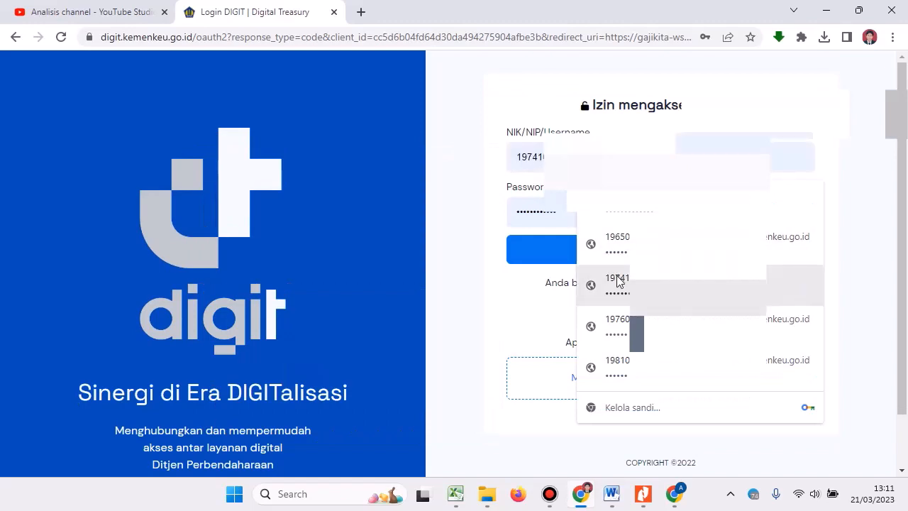
{"action": "left_click", "coordinate": [615, 281]}
{"action": "left_click", "coordinate": [607, 259]}
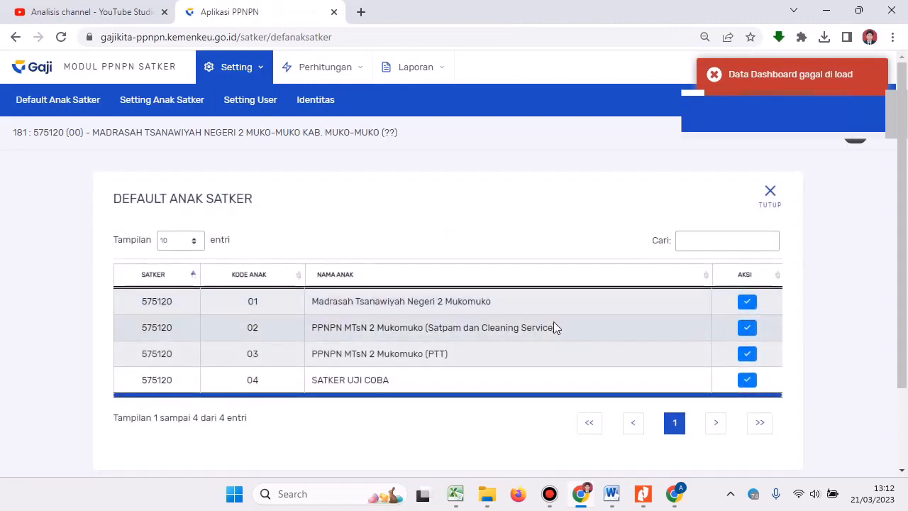
Make SATKER UJI COBA the default sub-unit, then approve March 2023 DPP 456253 as PPK.
{"action": "left_click", "coordinate": [749, 381]}
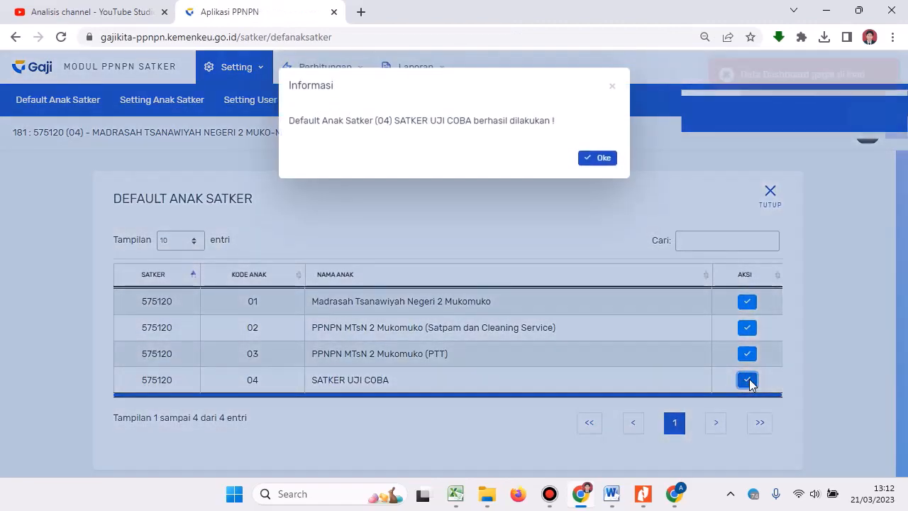
{"action": "left_click", "coordinate": [600, 158]}
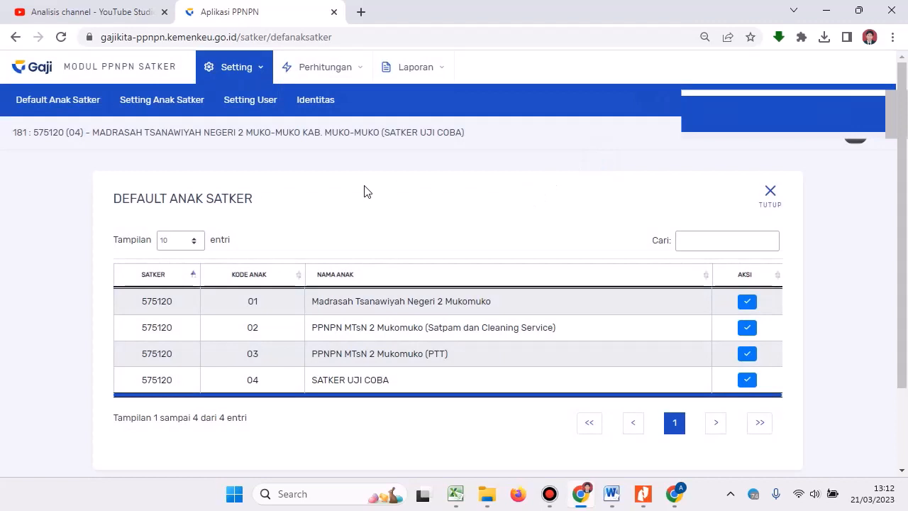
{"action": "left_click", "coordinate": [312, 67]}
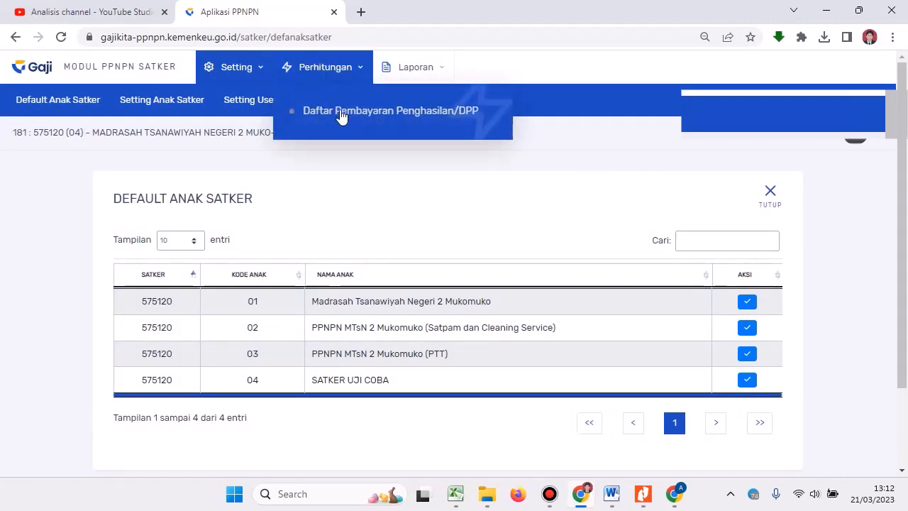
{"action": "left_click", "coordinate": [337, 112]}
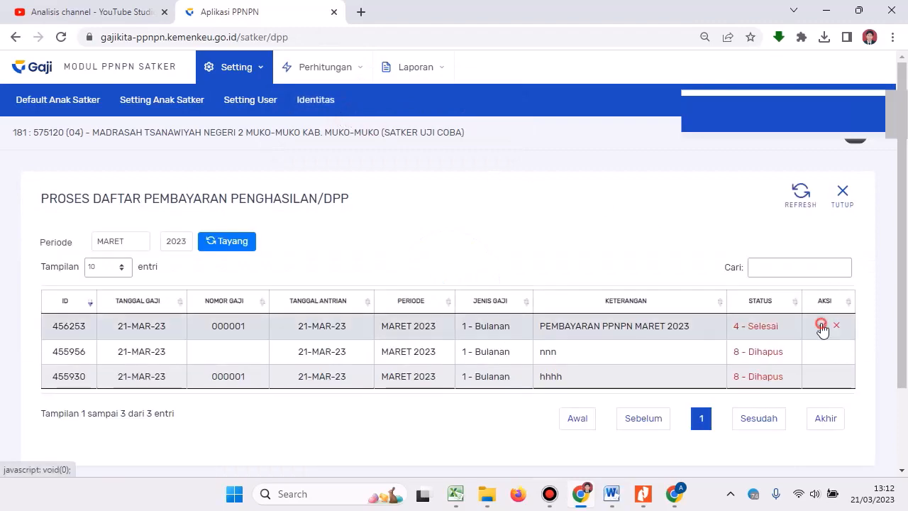
{"action": "left_click", "coordinate": [821, 326]}
{"action": "left_click", "coordinate": [600, 150]}
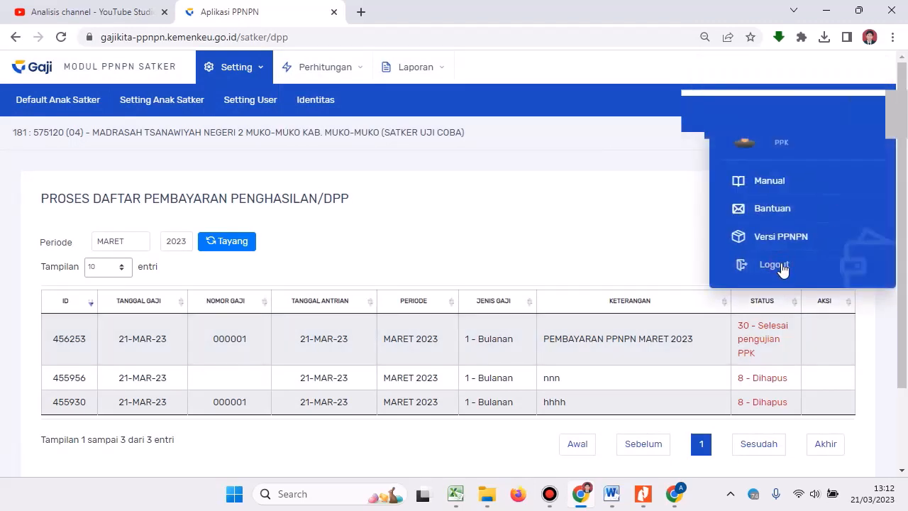
Log out and sign in via DIGIT with another saved account's credentials.
{"action": "left_click", "coordinate": [773, 265]}
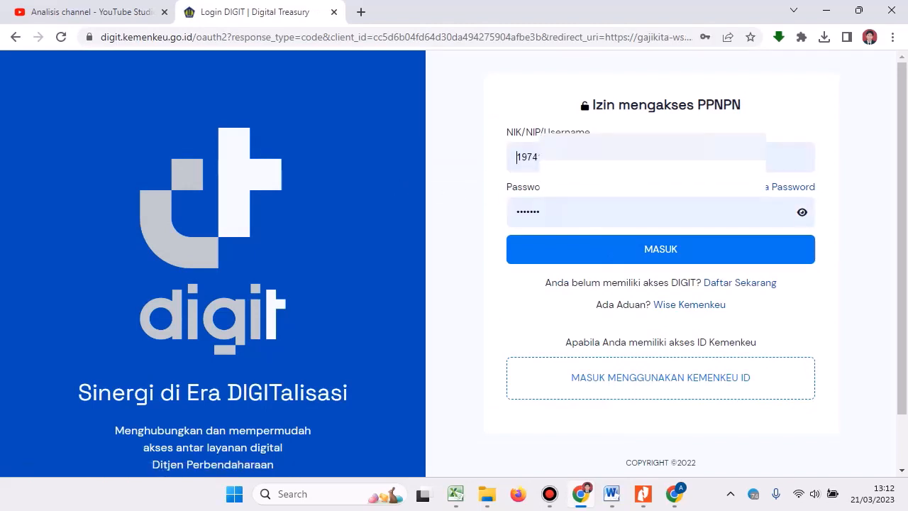
{"action": "left_click", "coordinate": [517, 157]}
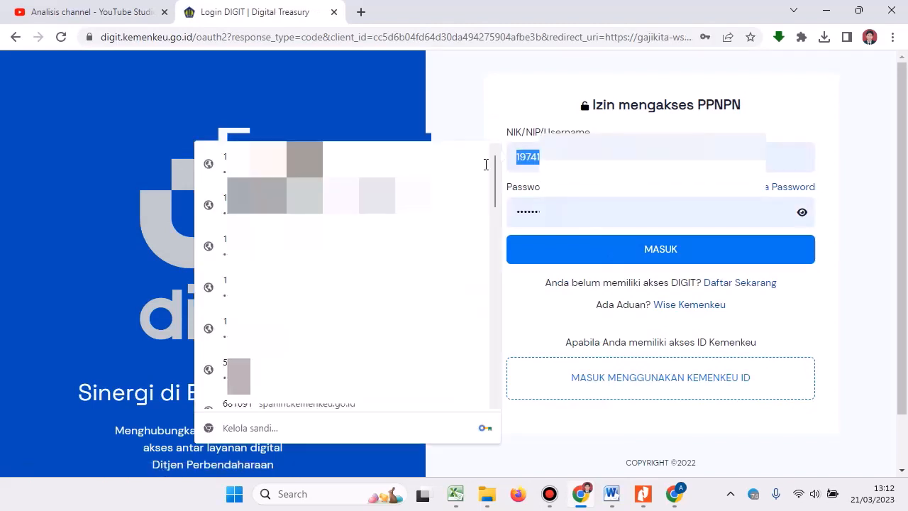
{"action": "left_click", "coordinate": [485, 165]}
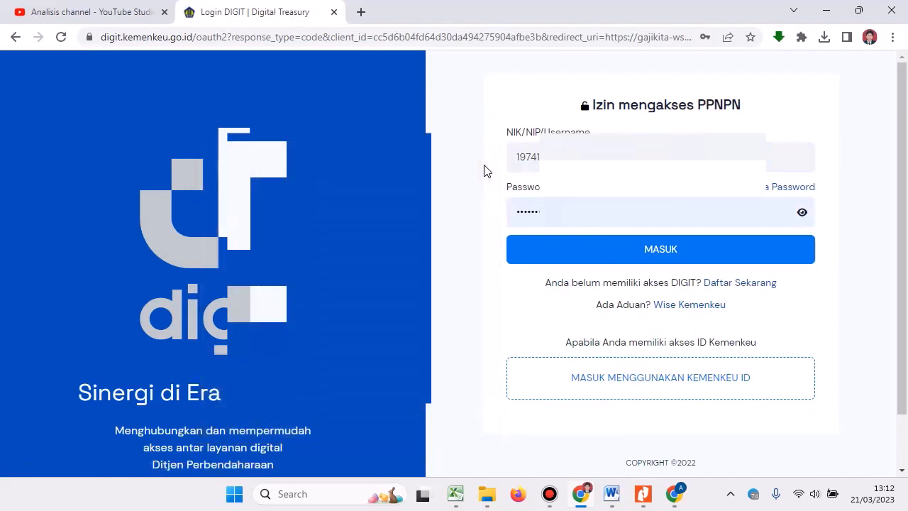
{"action": "key", "text": "ctrl+a"}
{"action": "type", "text": "19"}
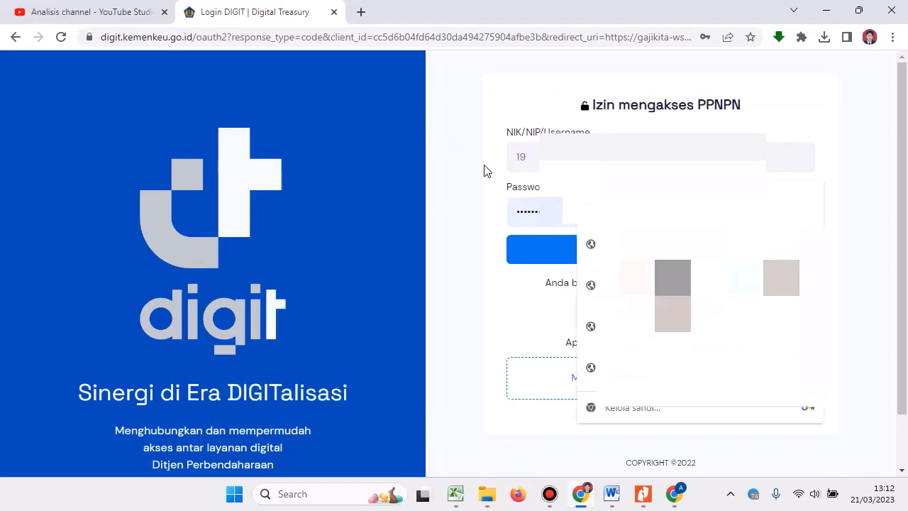
{"action": "type", "text": "820"}
{"action": "left_click", "coordinate": [634, 258]}
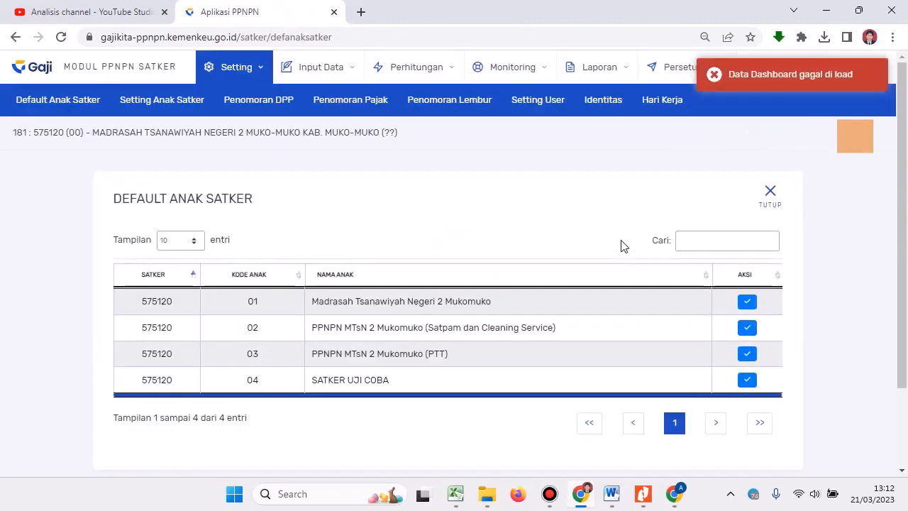
Make SATKER UJI COBA (575120 04) the default sub-unit again.
{"action": "left_click", "coordinate": [746, 380]}
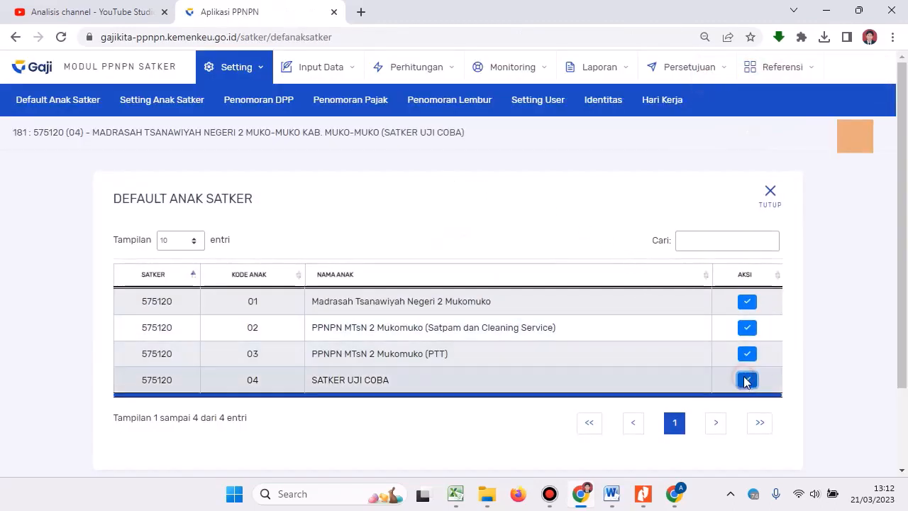
{"action": "left_click", "coordinate": [596, 157]}
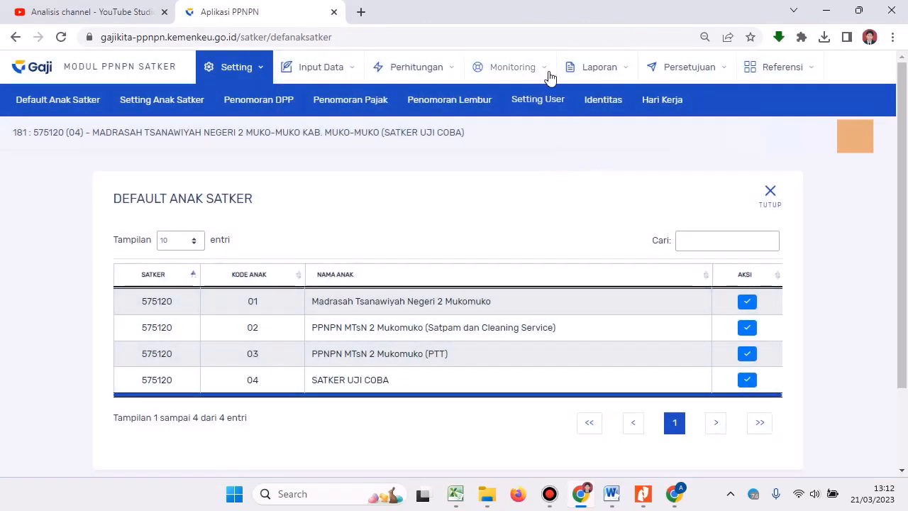
{"action": "left_click", "coordinate": [577, 69]}
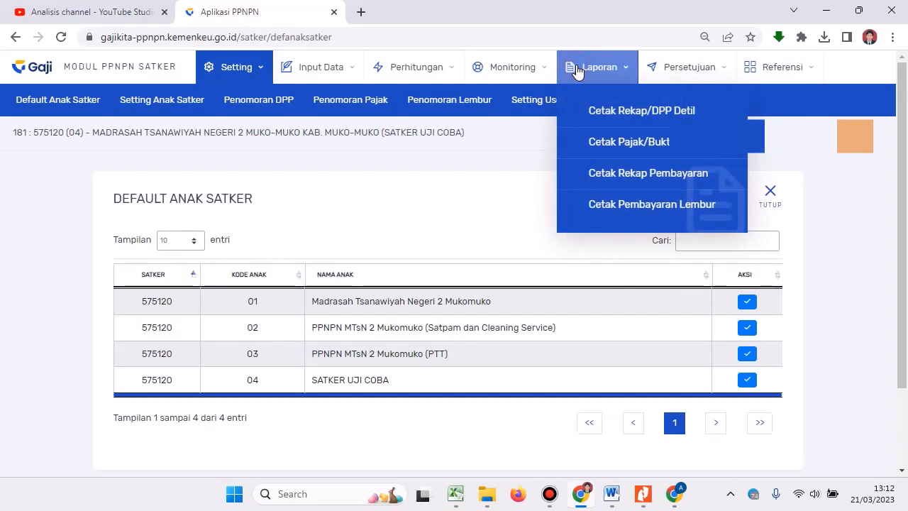
Generate the SATKER UJI COBA March 2023 DPP detail as a PDF and view it at 125%.
{"action": "left_click", "coordinate": [617, 118]}
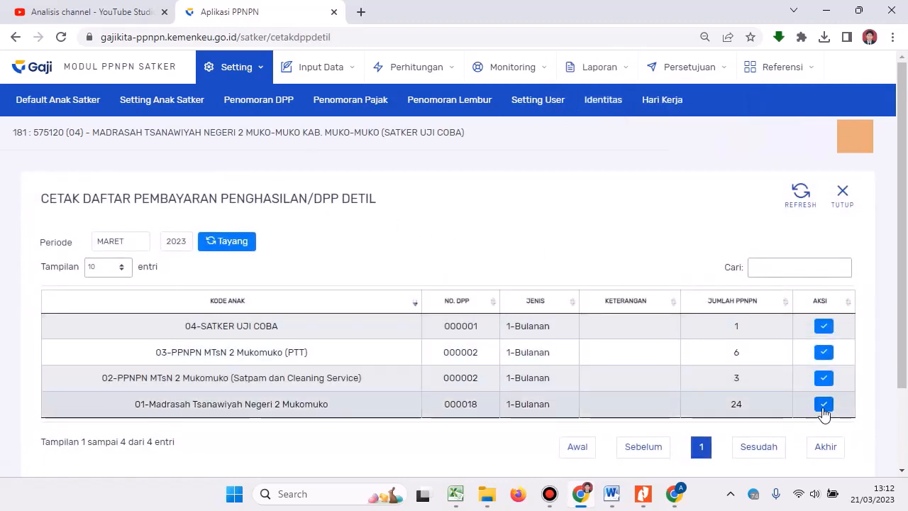
{"action": "left_click", "coordinate": [823, 325]}
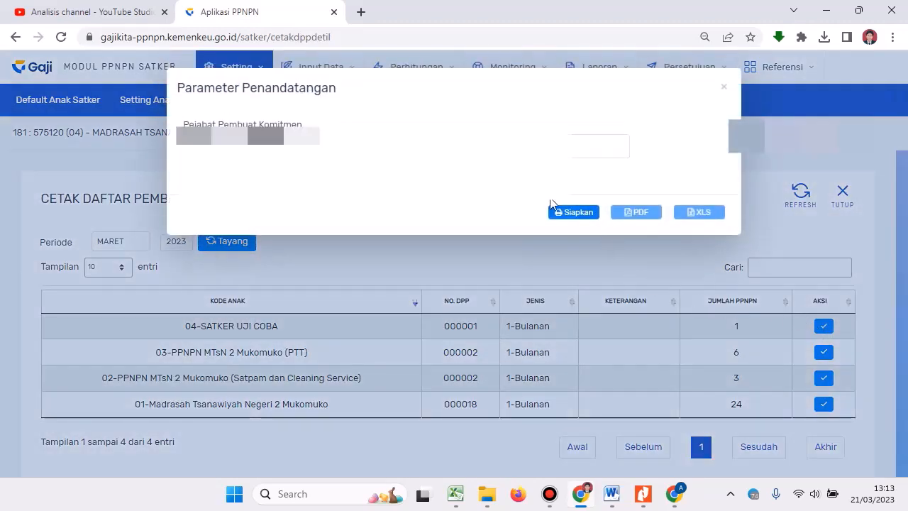
{"action": "left_click", "coordinate": [569, 217]}
{"action": "left_click", "coordinate": [638, 216]}
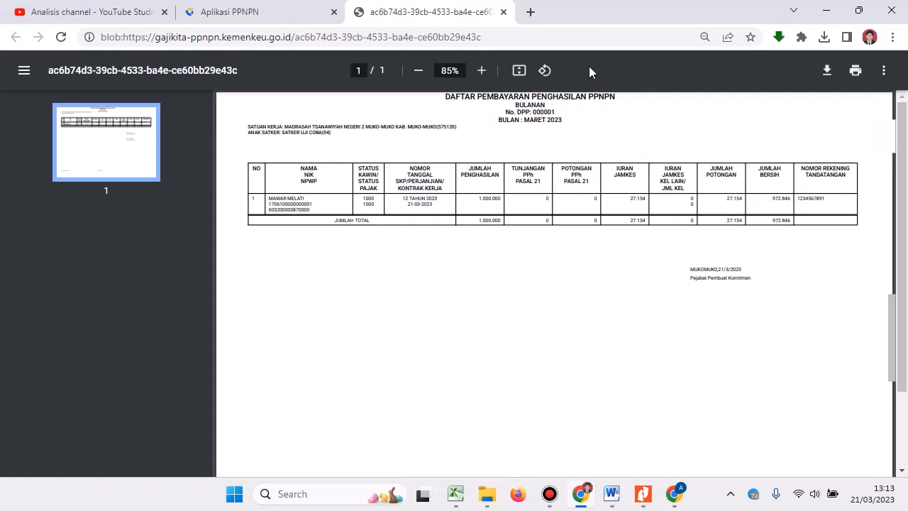
{"action": "left_click", "coordinate": [483, 77]}
{"action": "left_click", "coordinate": [483, 77]}
{"action": "left_click", "coordinate": [482, 77]}
{"action": "left_click", "coordinate": [483, 77]}
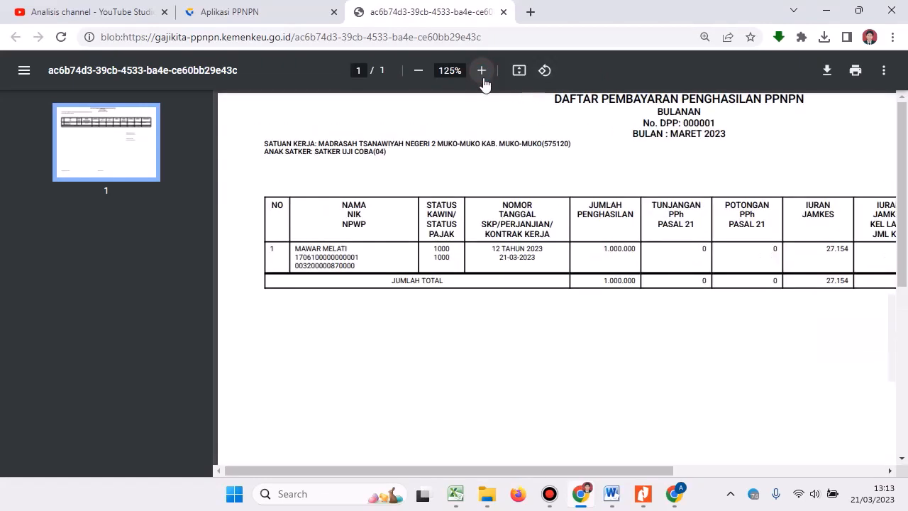
{"action": "left_click_drag", "start_coordinate": [669, 472], "coordinate": [692, 473]}
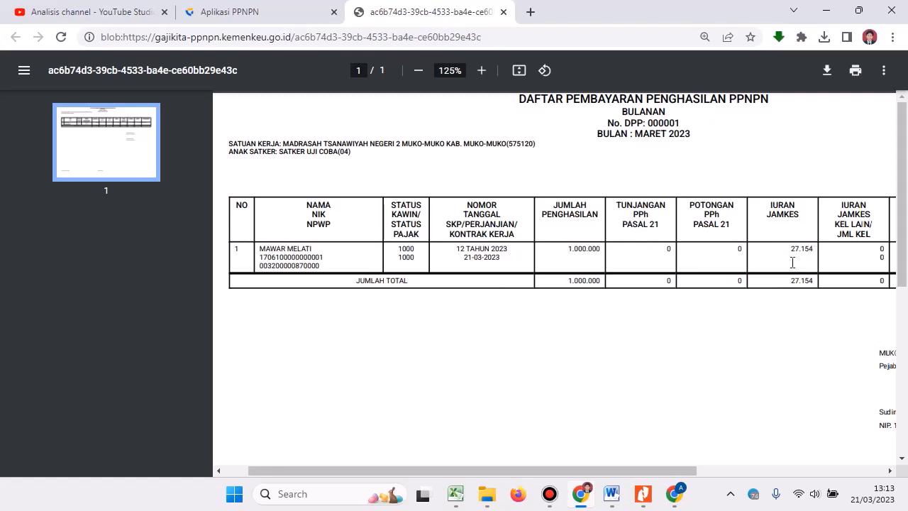
Close the signing dialog and try printing the 2023 Bukti Potong PDF, which fails without a tax number.
{"action": "left_click", "coordinate": [264, 14]}
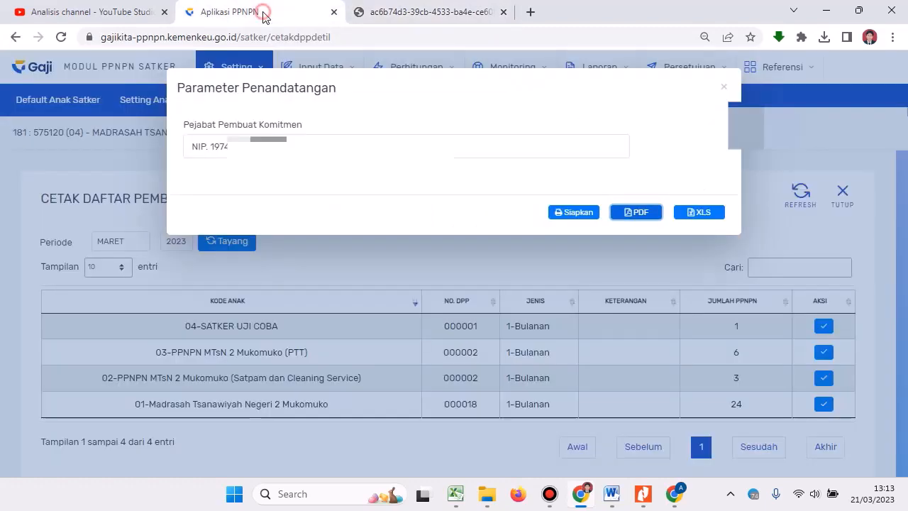
{"action": "left_click", "coordinate": [721, 87]}
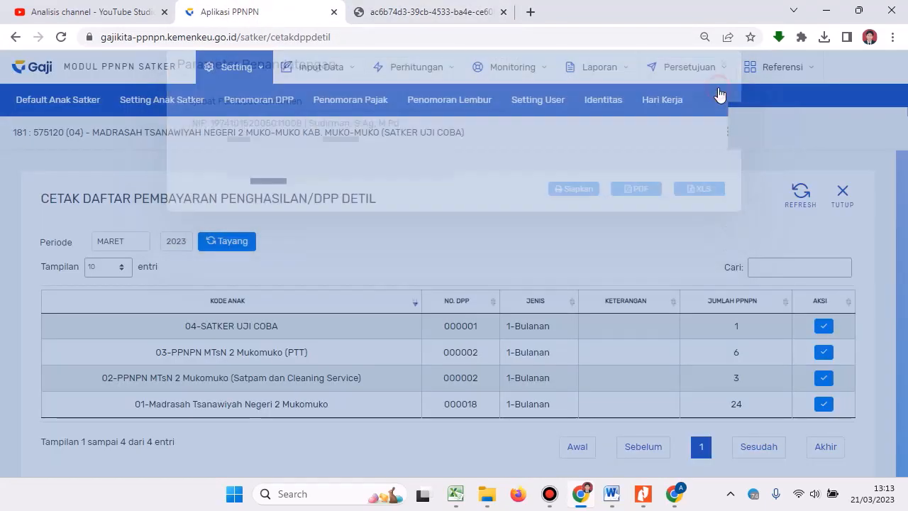
{"action": "left_click", "coordinate": [600, 67]}
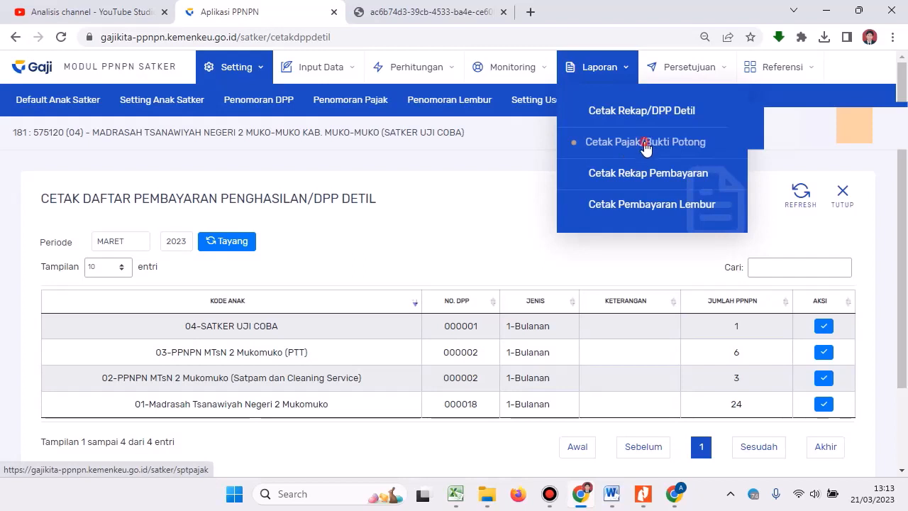
{"action": "left_click", "coordinate": [645, 145]}
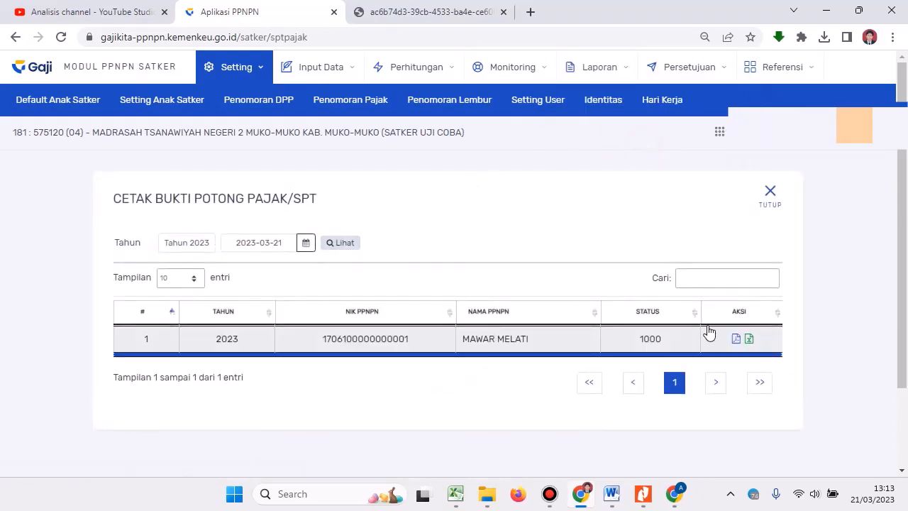
{"action": "left_click", "coordinate": [735, 339]}
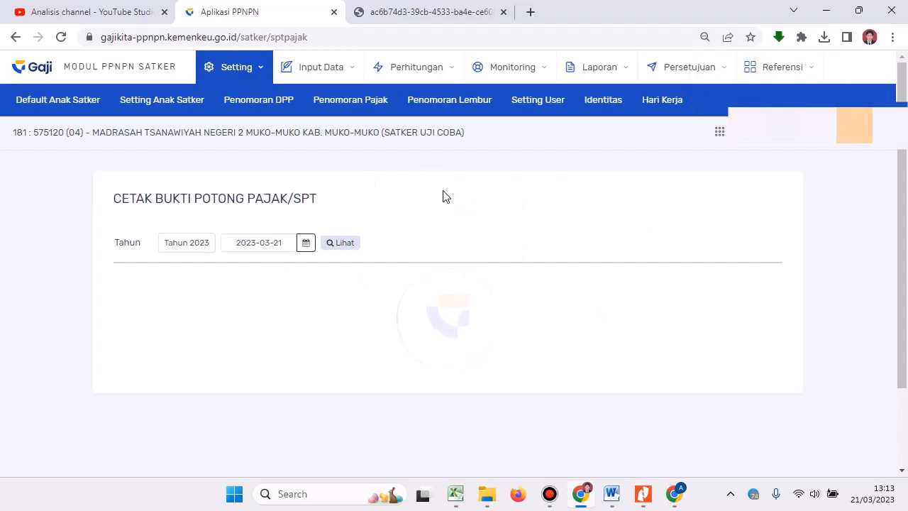
{"action": "left_click", "coordinate": [602, 72]}
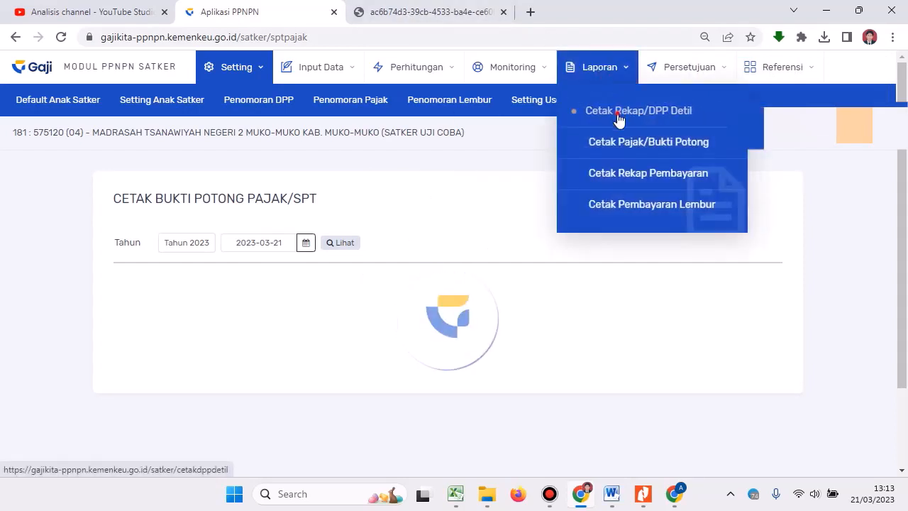
Regenerate the SATKER UJI COBA DPP detail PDF with the commitment official as signer.
{"action": "left_click", "coordinate": [619, 120]}
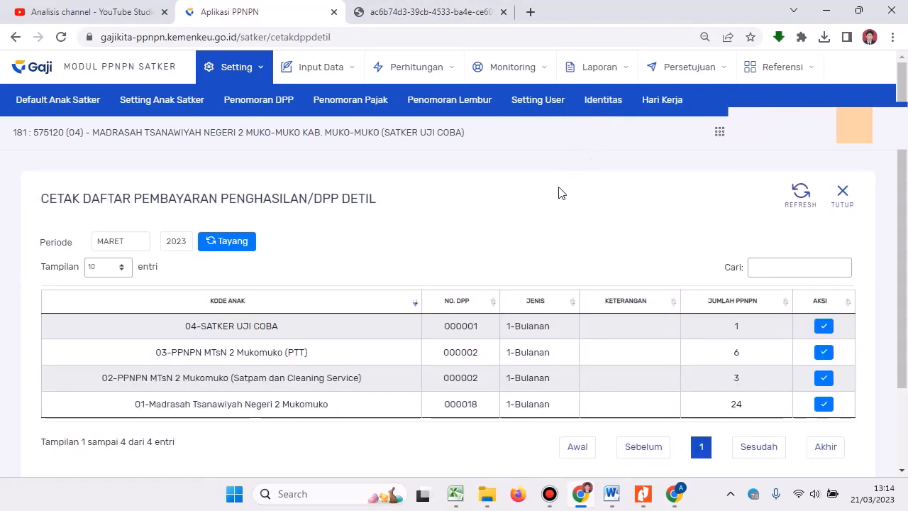
{"action": "left_click", "coordinate": [823, 325]}
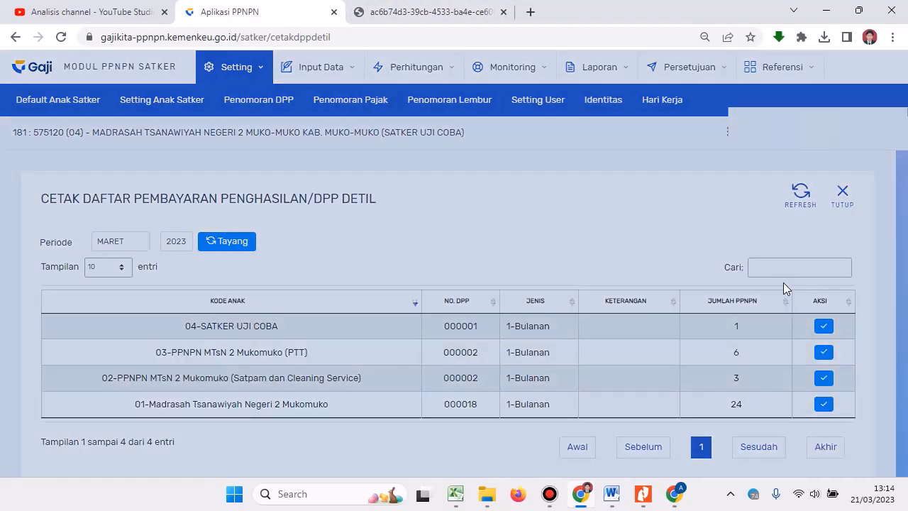
{"action": "left_click", "coordinate": [487, 151]}
{"action": "left_click", "coordinate": [437, 165]}
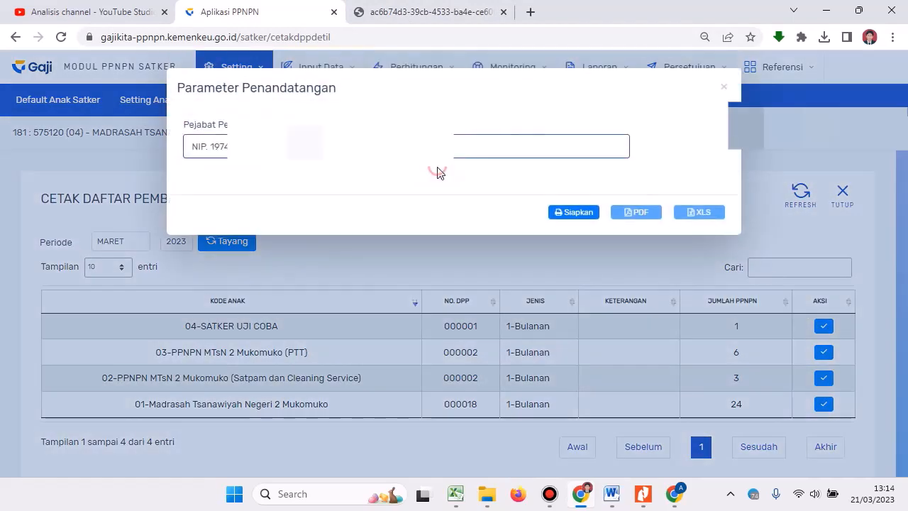
{"action": "left_click", "coordinate": [572, 217]}
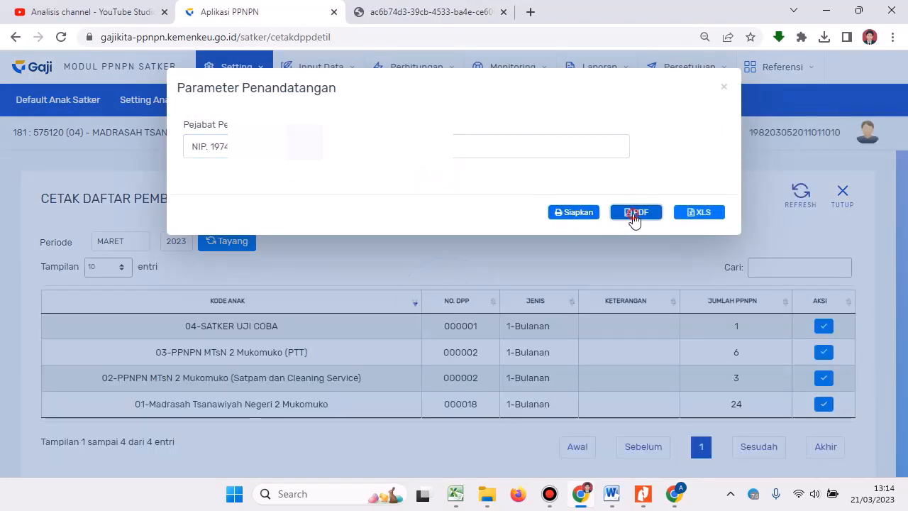
{"action": "left_click", "coordinate": [635, 216]}
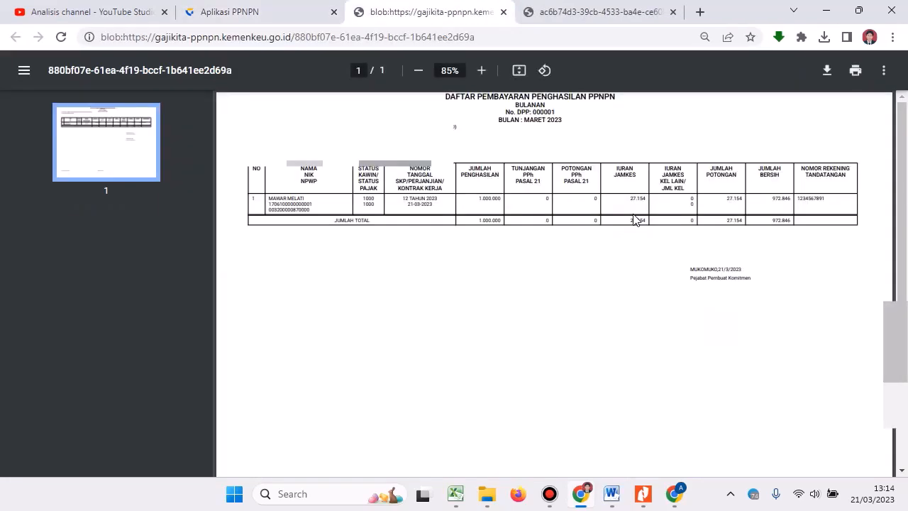
Review the PDF at 125% showing 27.154 Jamkes, then close the signing official dialog.
{"action": "left_click", "coordinate": [487, 75]}
{"action": "left_click", "coordinate": [487, 75]}
{"action": "left_click", "coordinate": [487, 75]}
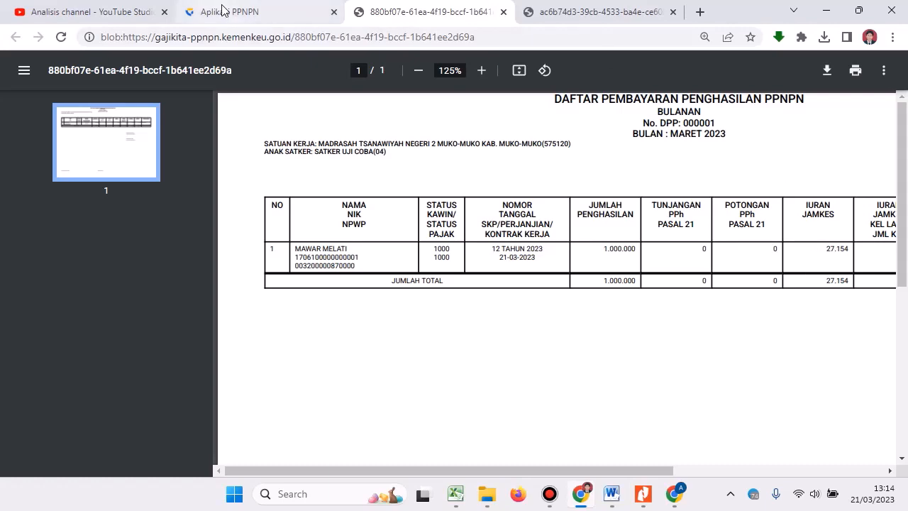
{"action": "left_click", "coordinate": [245, 11]}
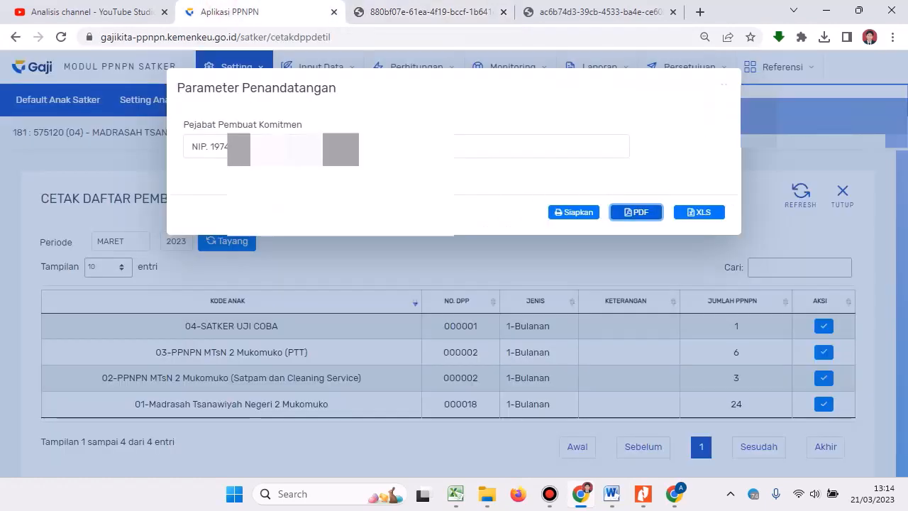
{"action": "left_click", "coordinate": [724, 85]}
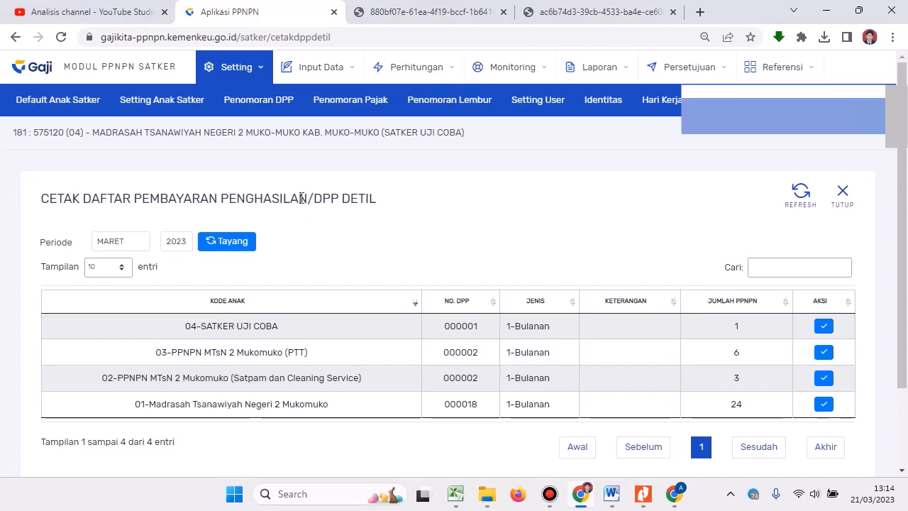
Open Input Data > RUH Data PPNPN and load the active employee's Identitas Detail.
{"action": "left_click", "coordinate": [315, 67]}
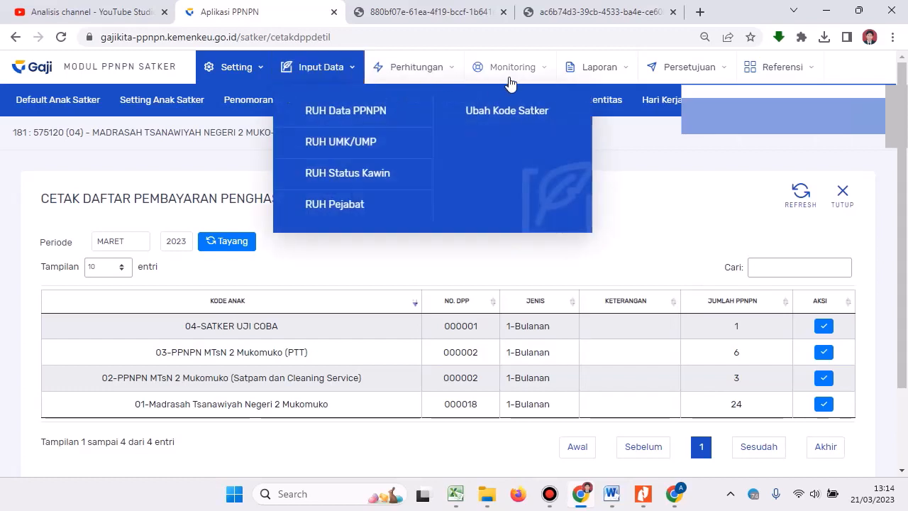
{"action": "left_click", "coordinate": [420, 67]}
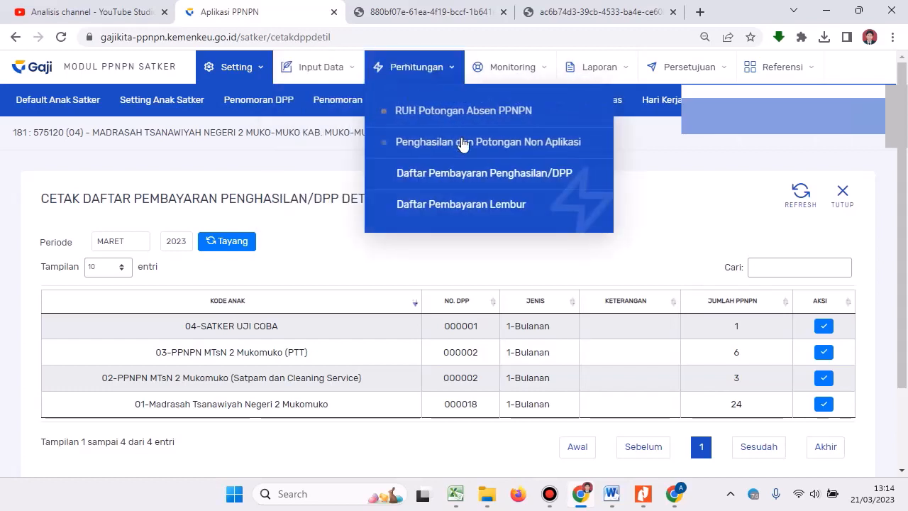
{"action": "left_click", "coordinate": [323, 67]}
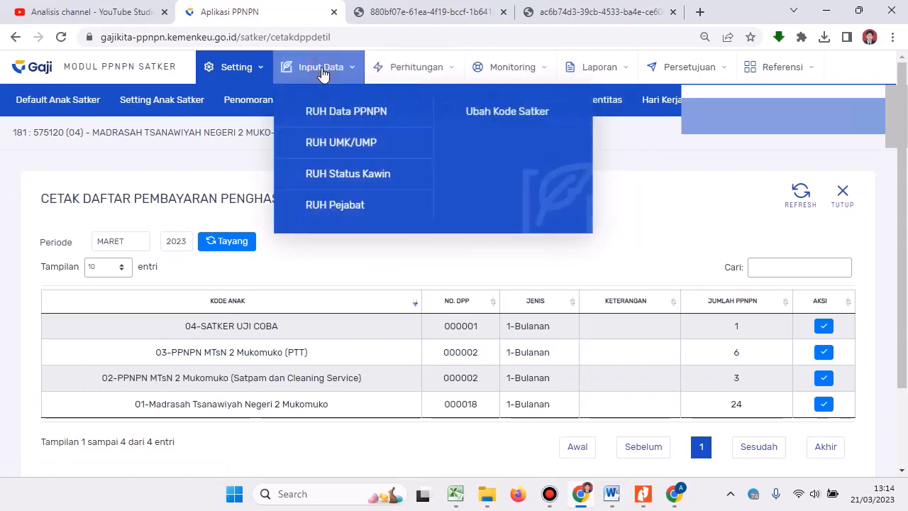
{"action": "left_click", "coordinate": [338, 122]}
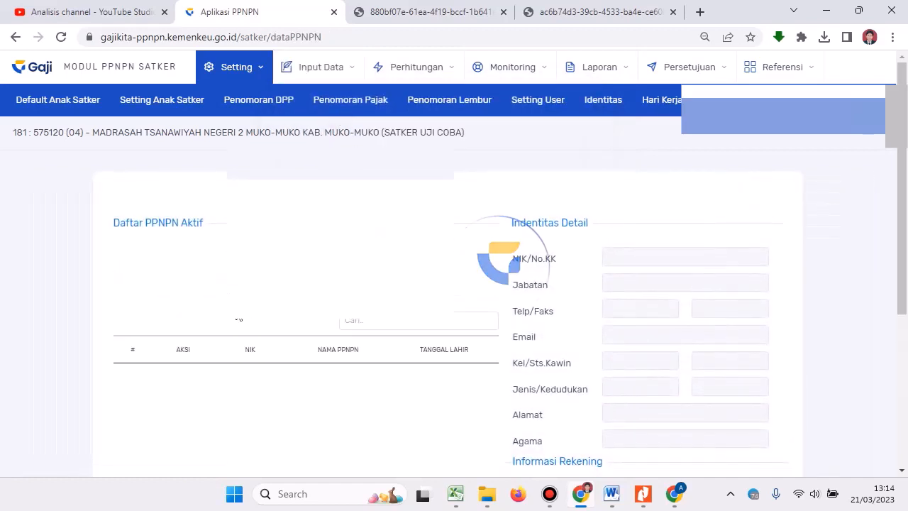
{"action": "left_click", "coordinate": [264, 322]}
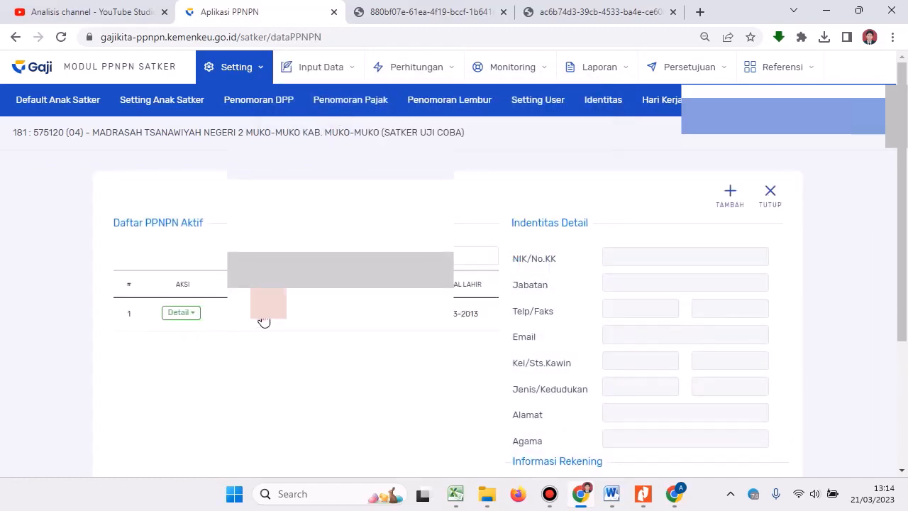
Review the identity form showing PPNPN Lainnya with status Aktif - BPJS, then show the Perhitungan menu.
{"action": "scroll", "coordinate": [391, 327], "scroll_direction": "down", "scroll_amount": 3}
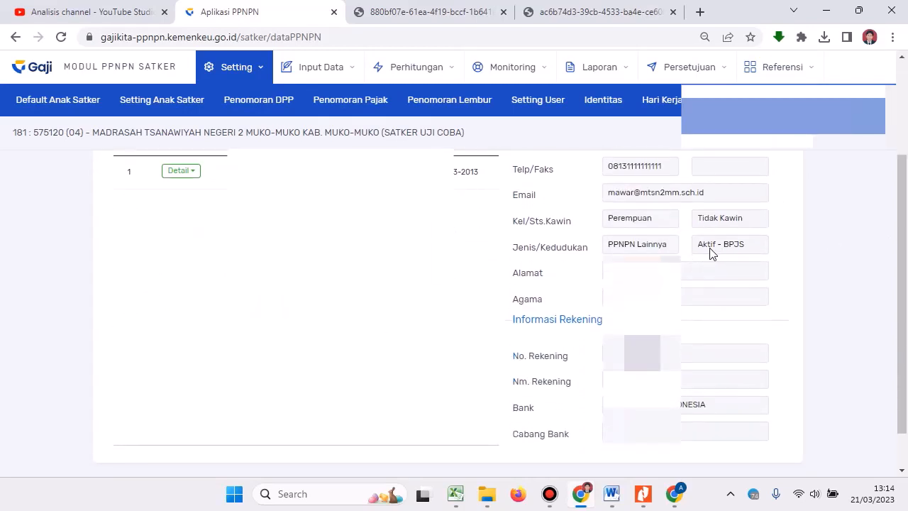
{"action": "scroll", "coordinate": [738, 257], "scroll_direction": "up", "scroll_amount": 1}
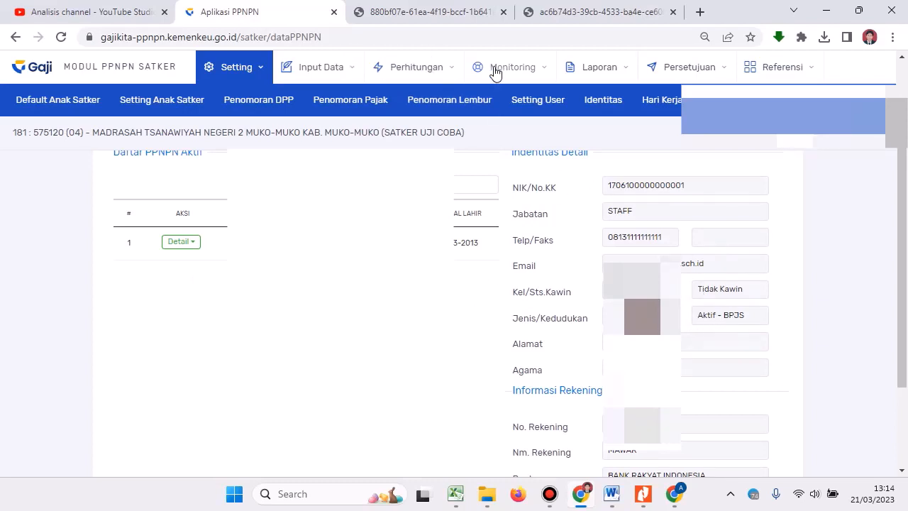
{"action": "left_click", "coordinate": [347, 66]}
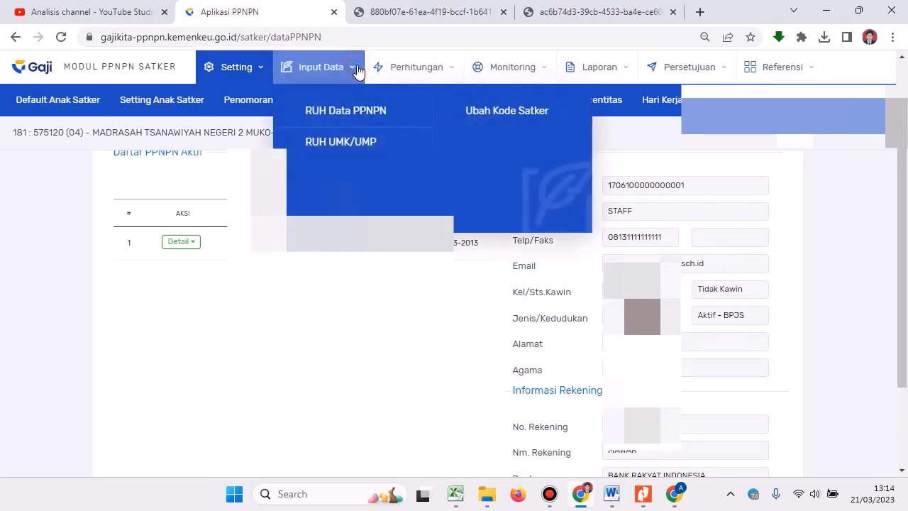
{"action": "left_click", "coordinate": [409, 65]}
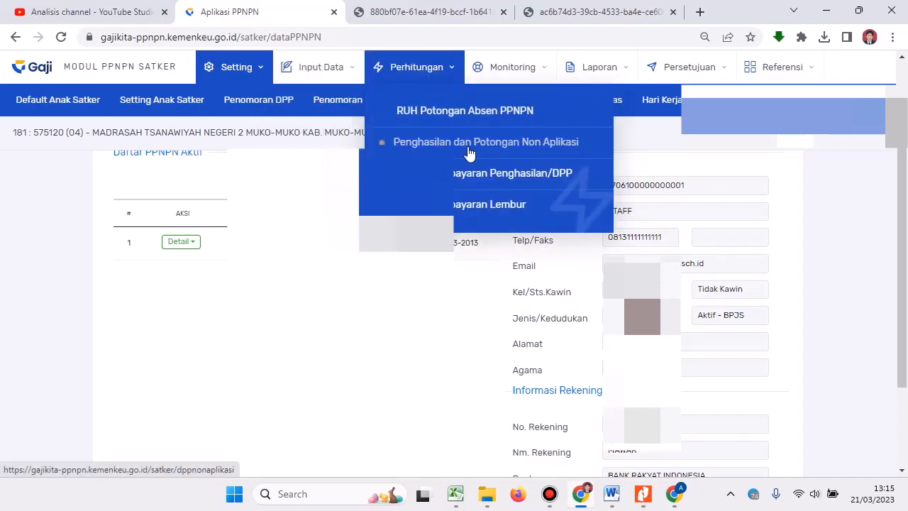
{"action": "left_click", "coordinate": [426, 142]}
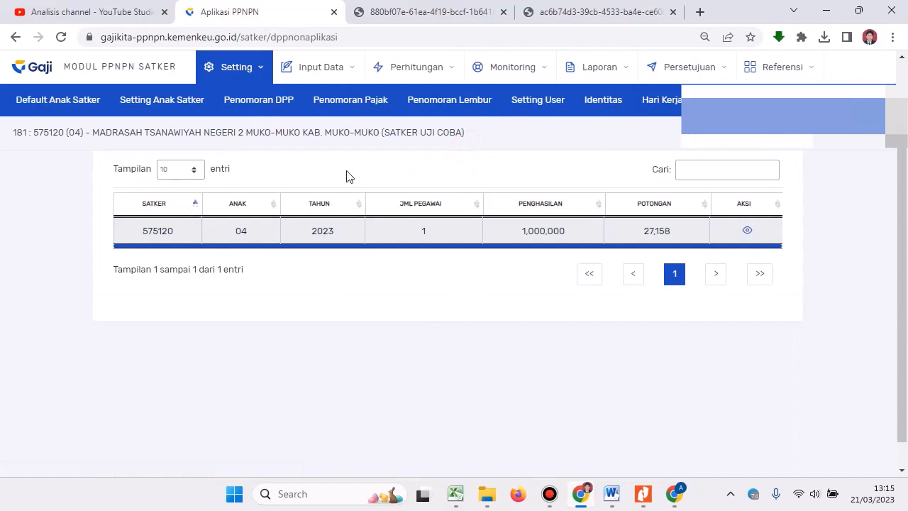
{"action": "left_click", "coordinate": [446, 16]}
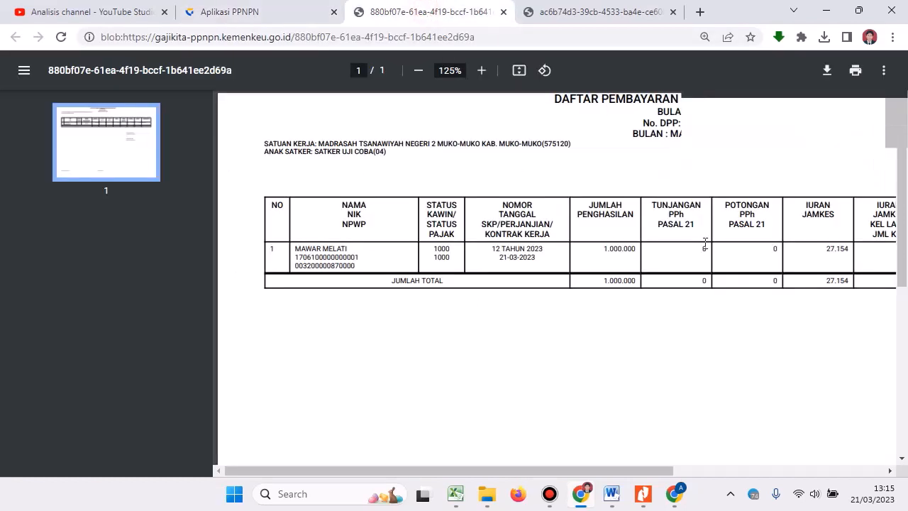
{"action": "left_click", "coordinate": [204, 10]}
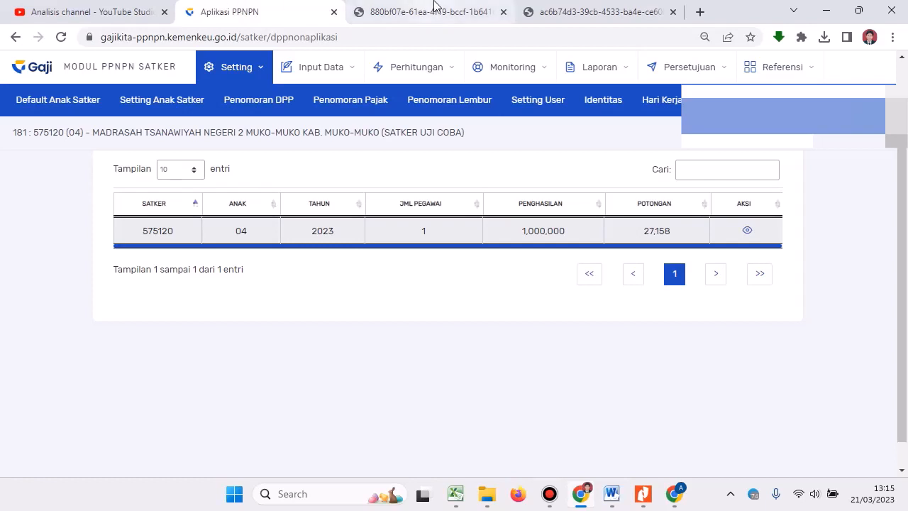
{"action": "mouse_move", "coordinate": [460, 13]}
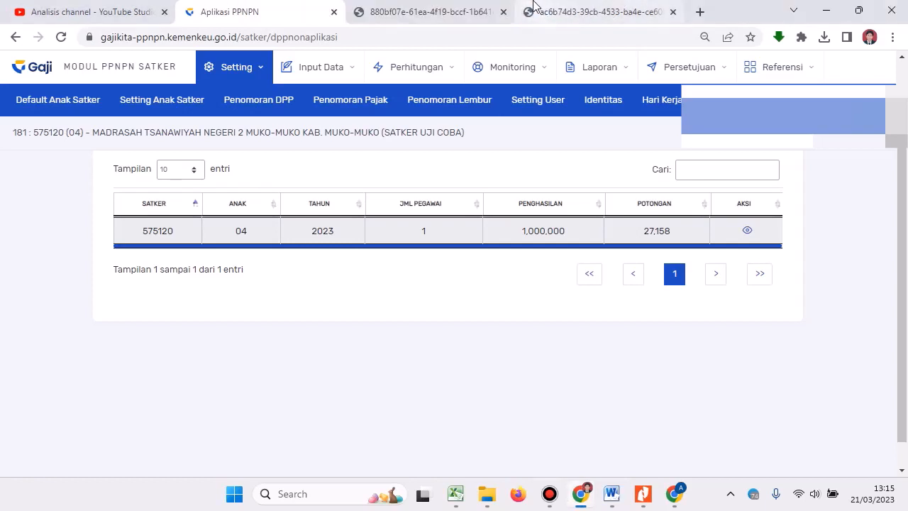